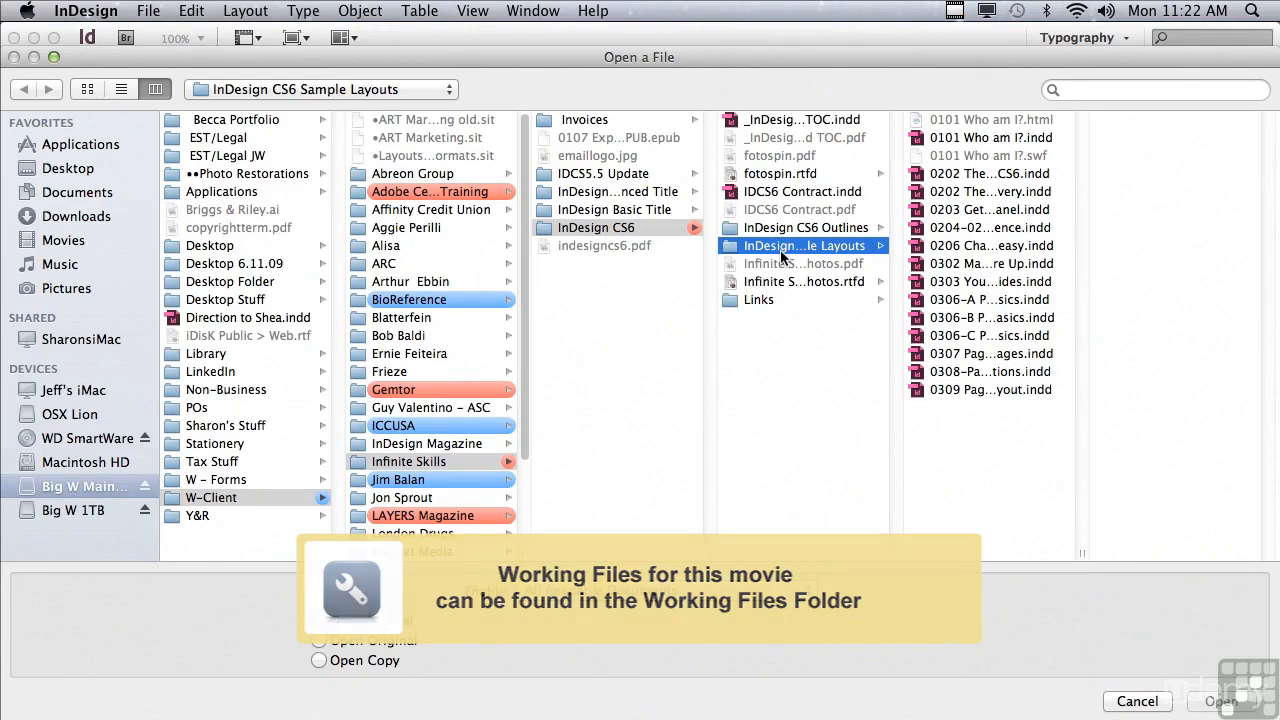
Open the document 0204-0205 What's Your Preference.indd from the InDesign CS6 Sample Layouts folder
click(943, 229)
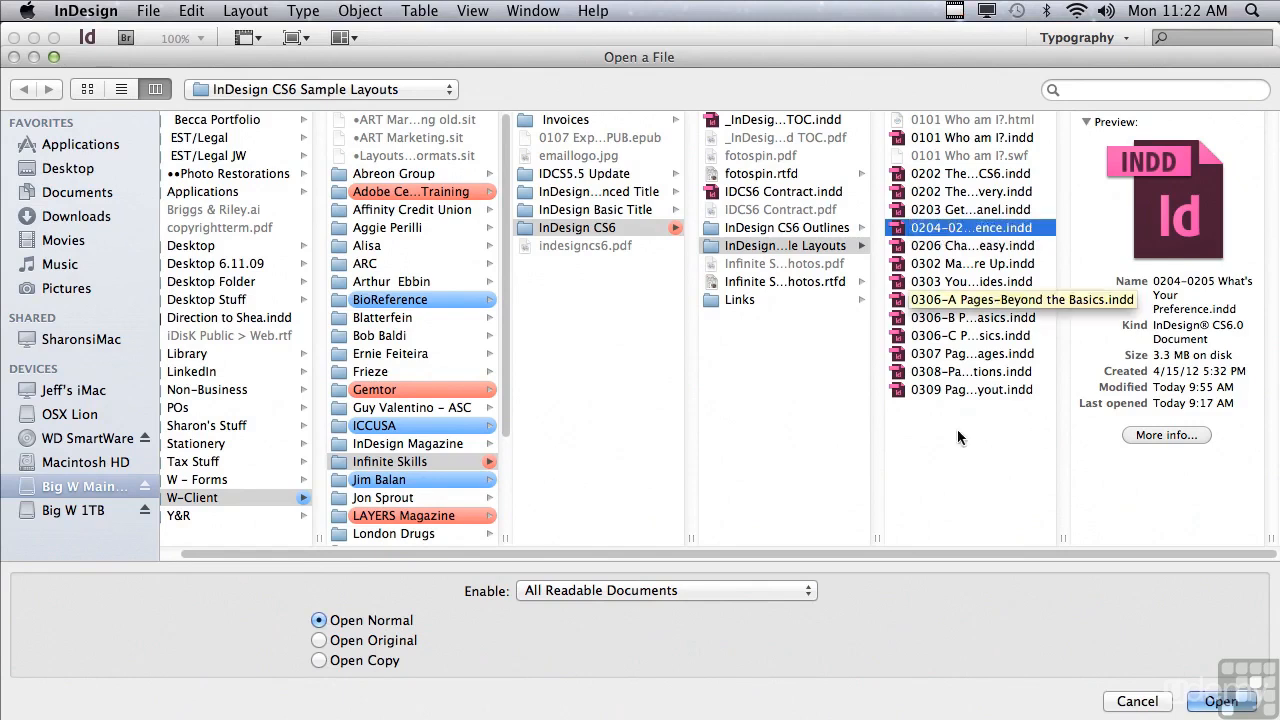
click(1210, 703)
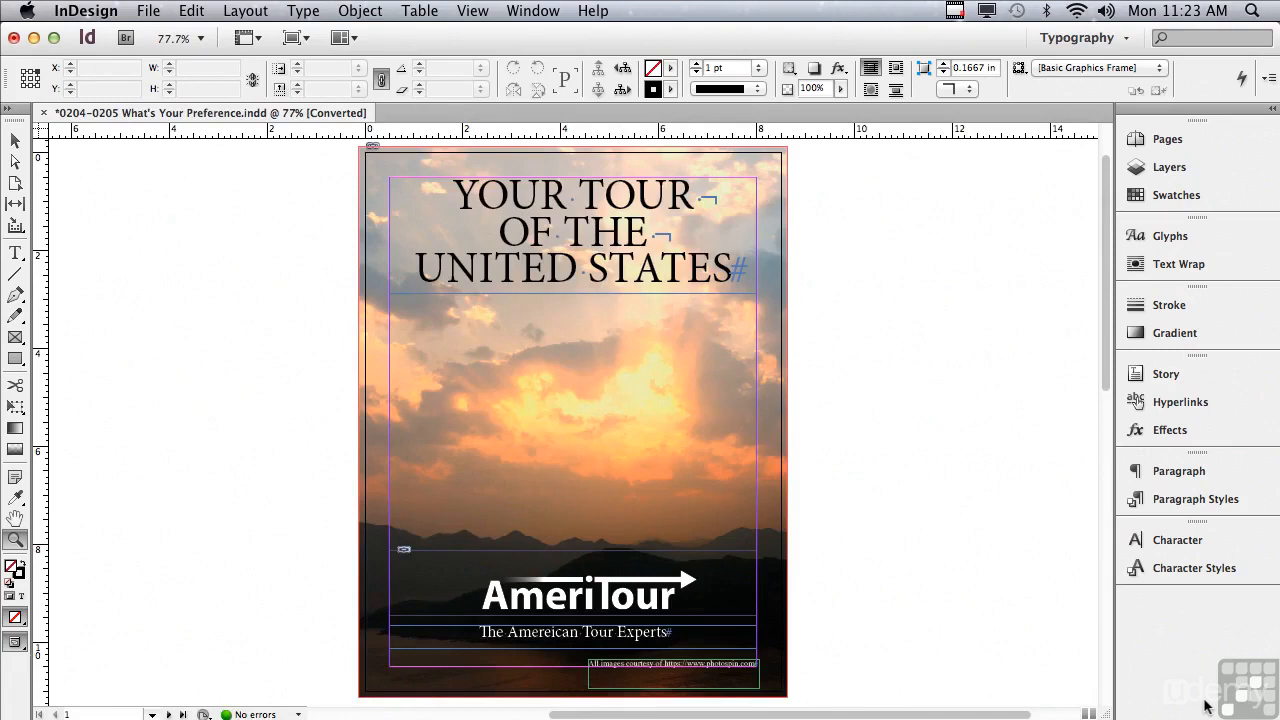
Turn on Custom Tracking/Kerning highlighting in the Composition preferences and check the highlighted text on page 3
key(super+k)
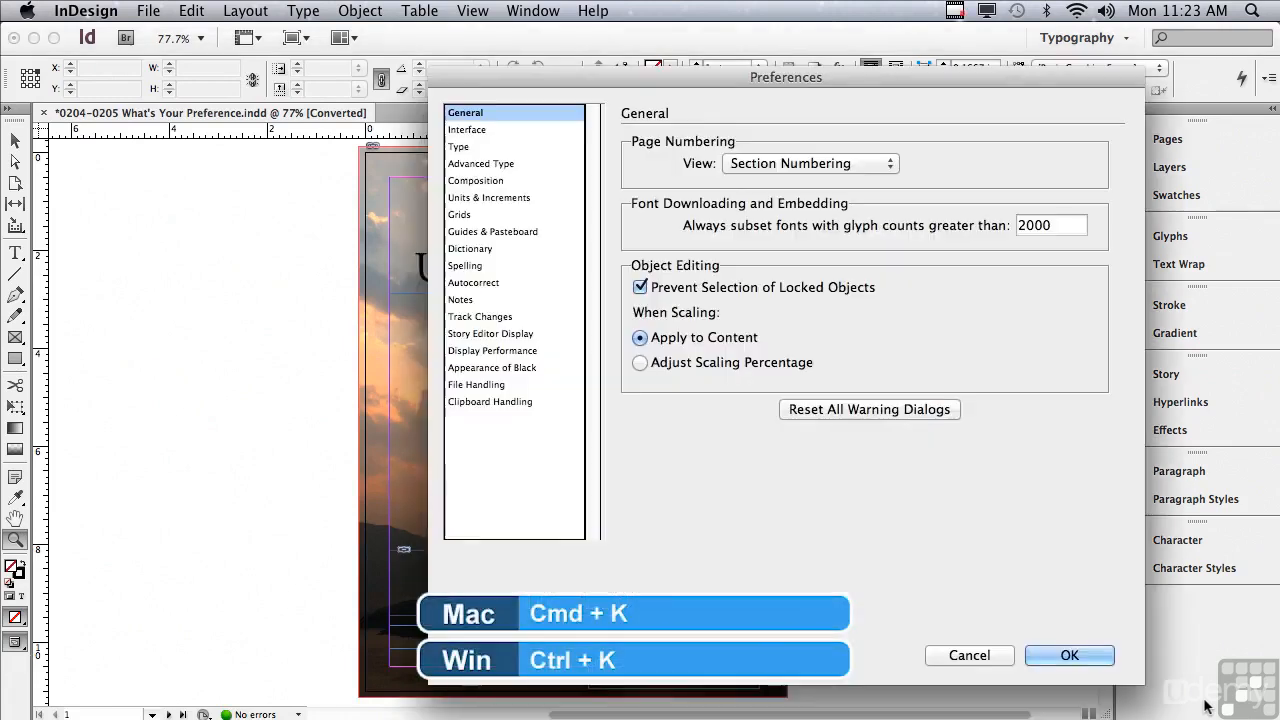
click(466, 181)
drag(505, 87, 352, 43)
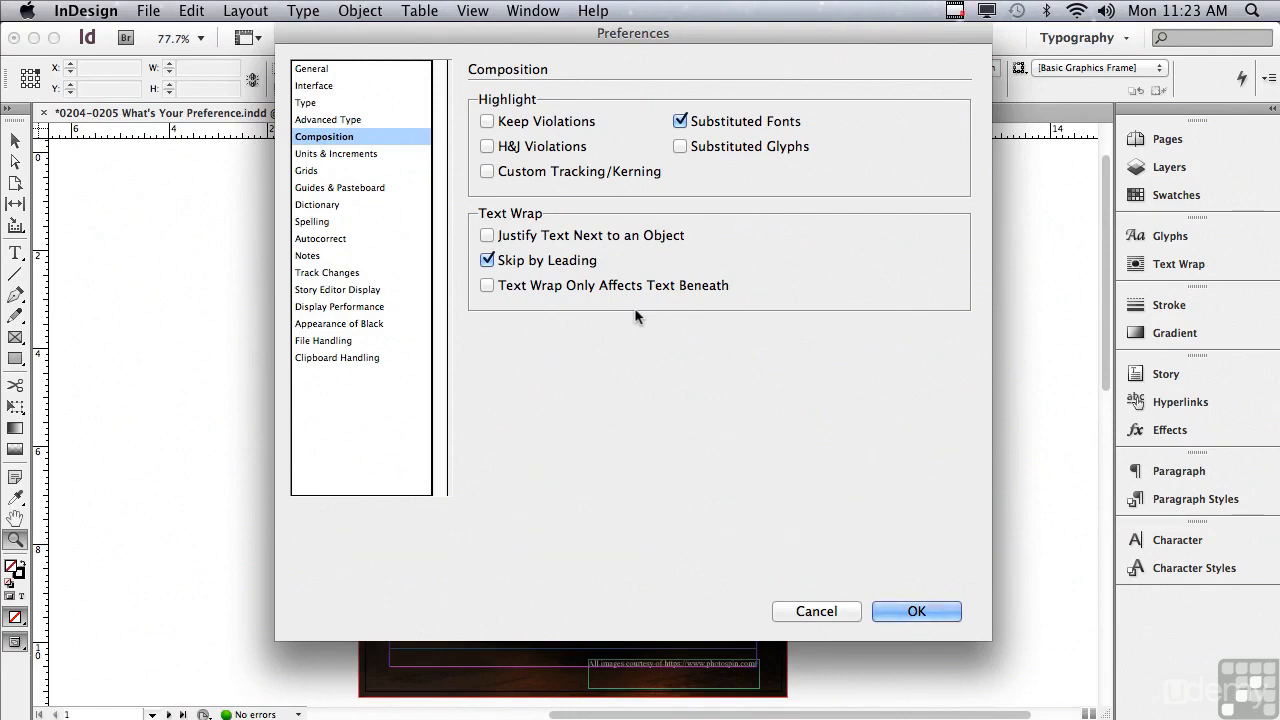
click(487, 172)
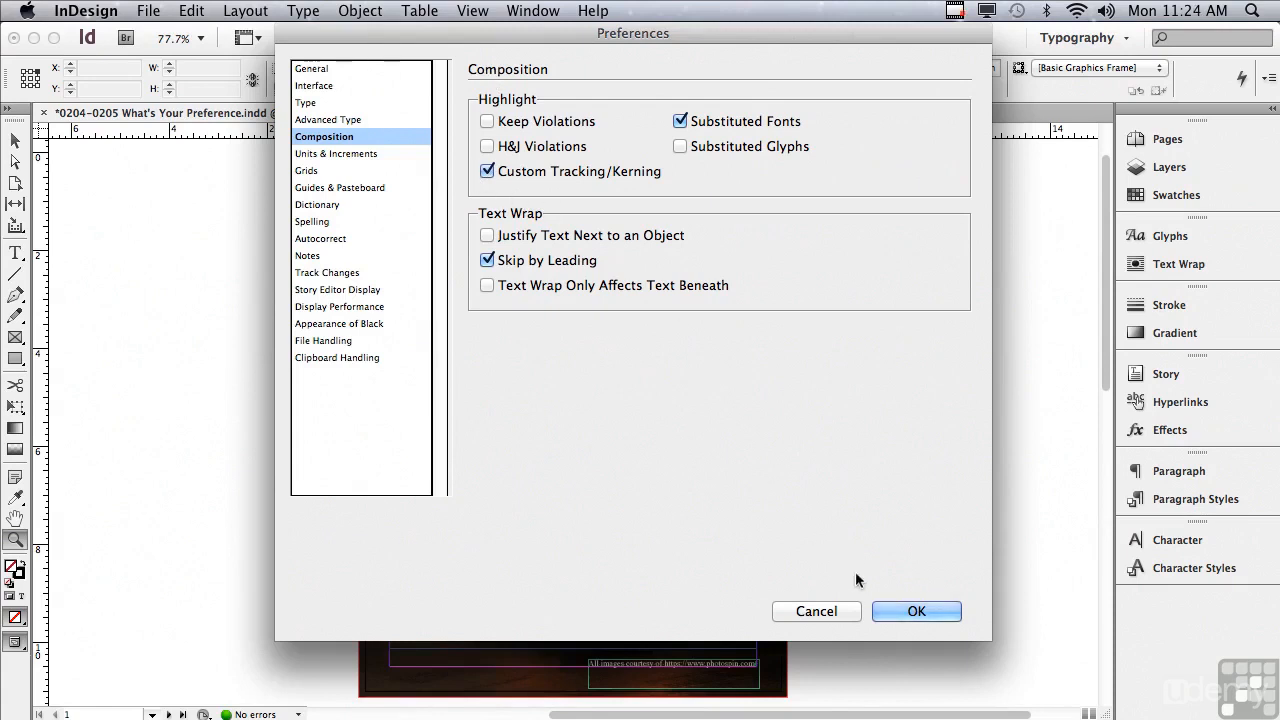
click(890, 607)
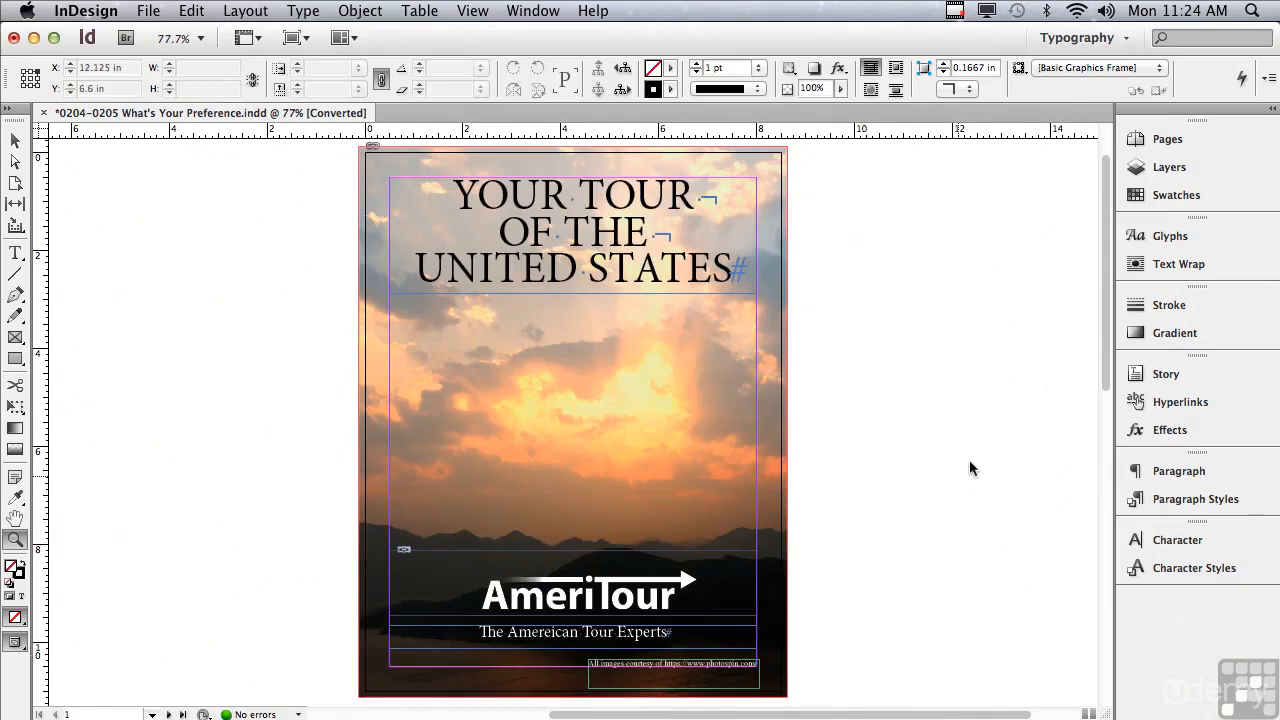
drag(1108, 240, 1079, 369)
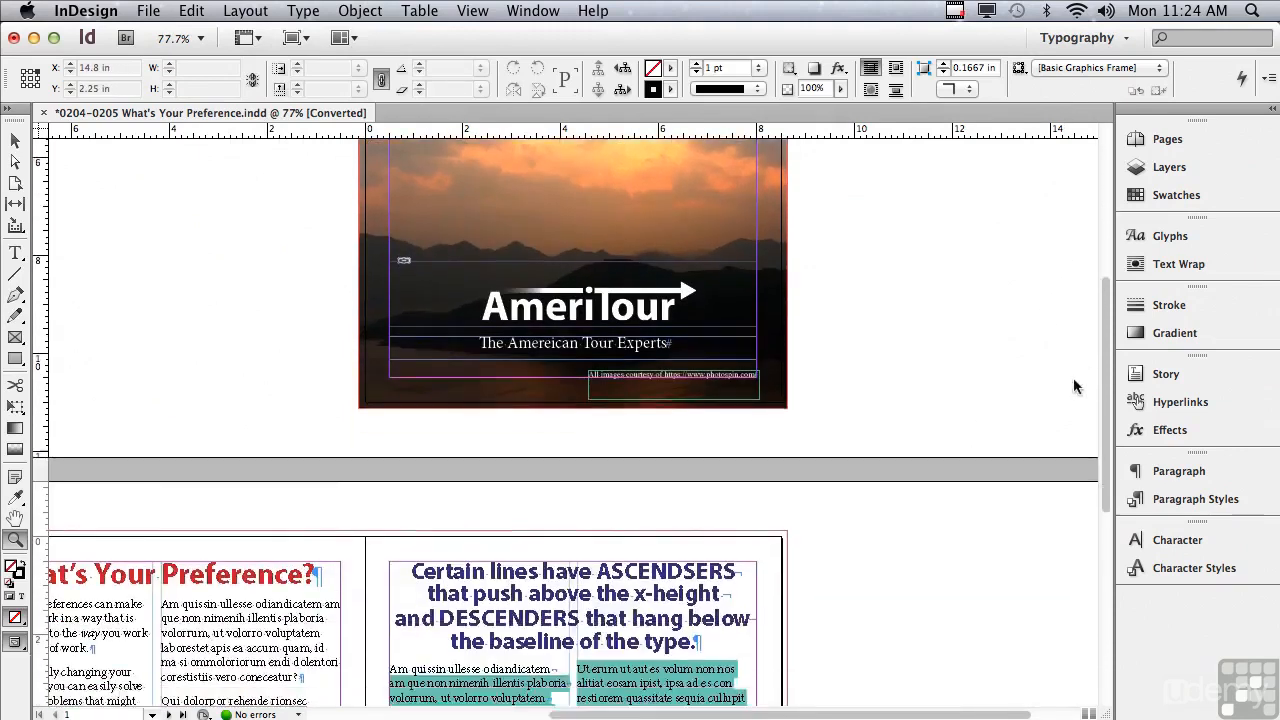
scroll(1079, 369, down, 8)
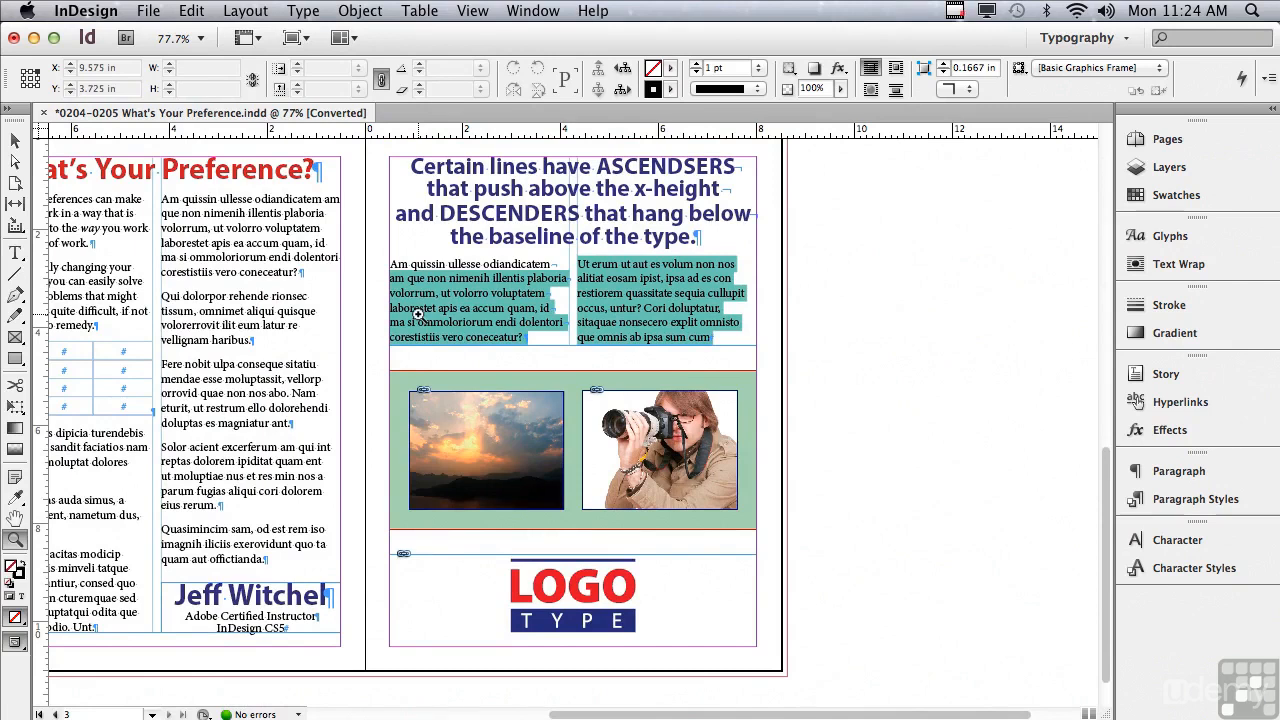
Turn off Custom Tracking/Kerning highlighting in the Composition preferences
key(super+k)
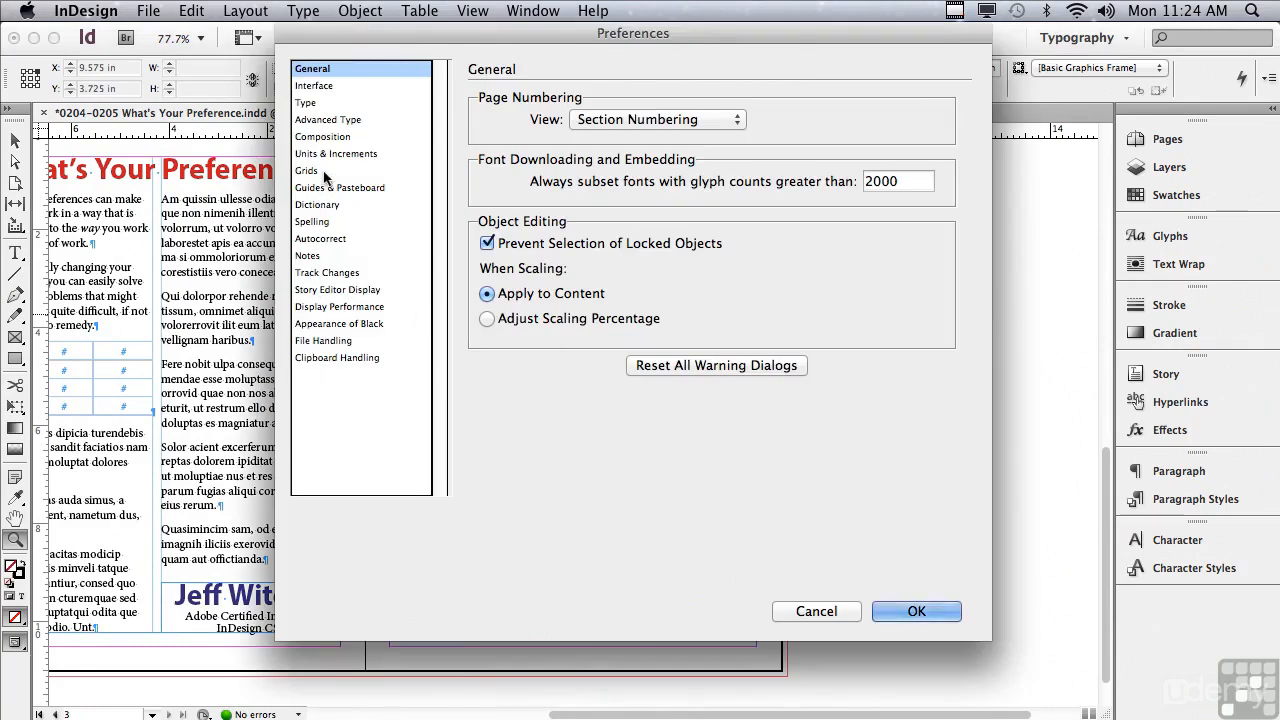
click(324, 137)
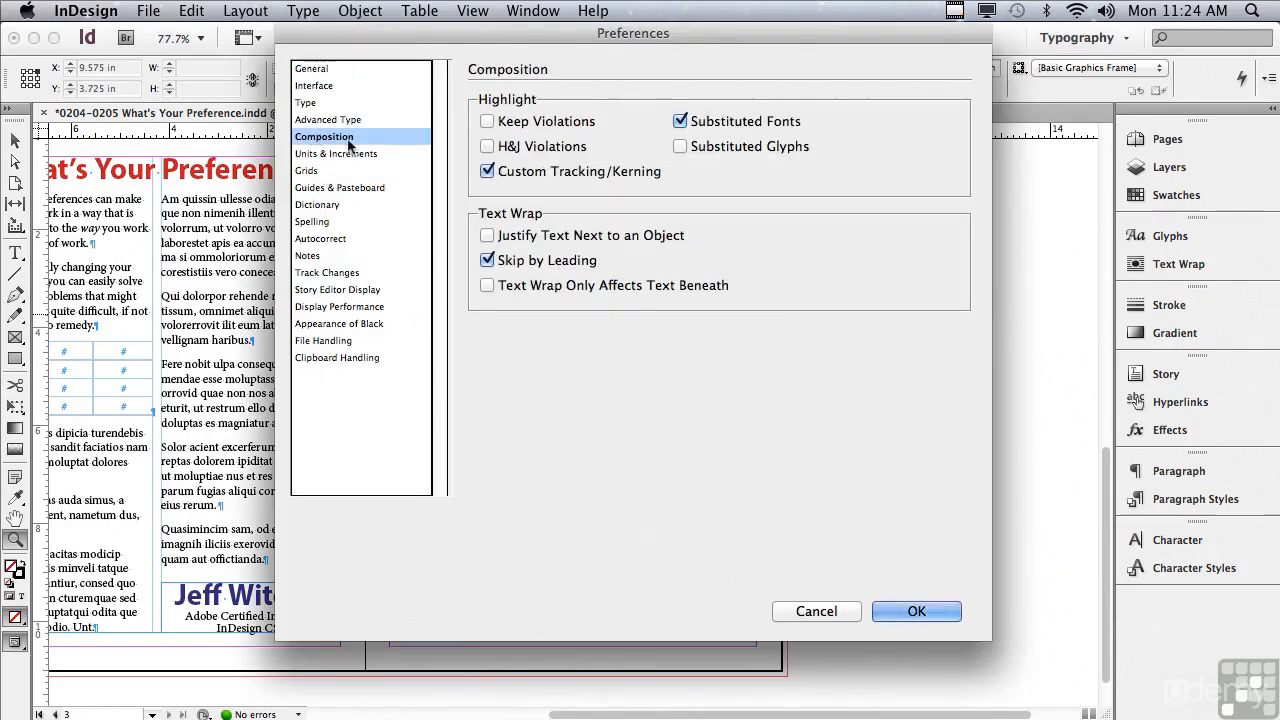
click(487, 171)
Examine the Units & Increments preferences, including the measurement units available for the horizontal ruler
click(368, 155)
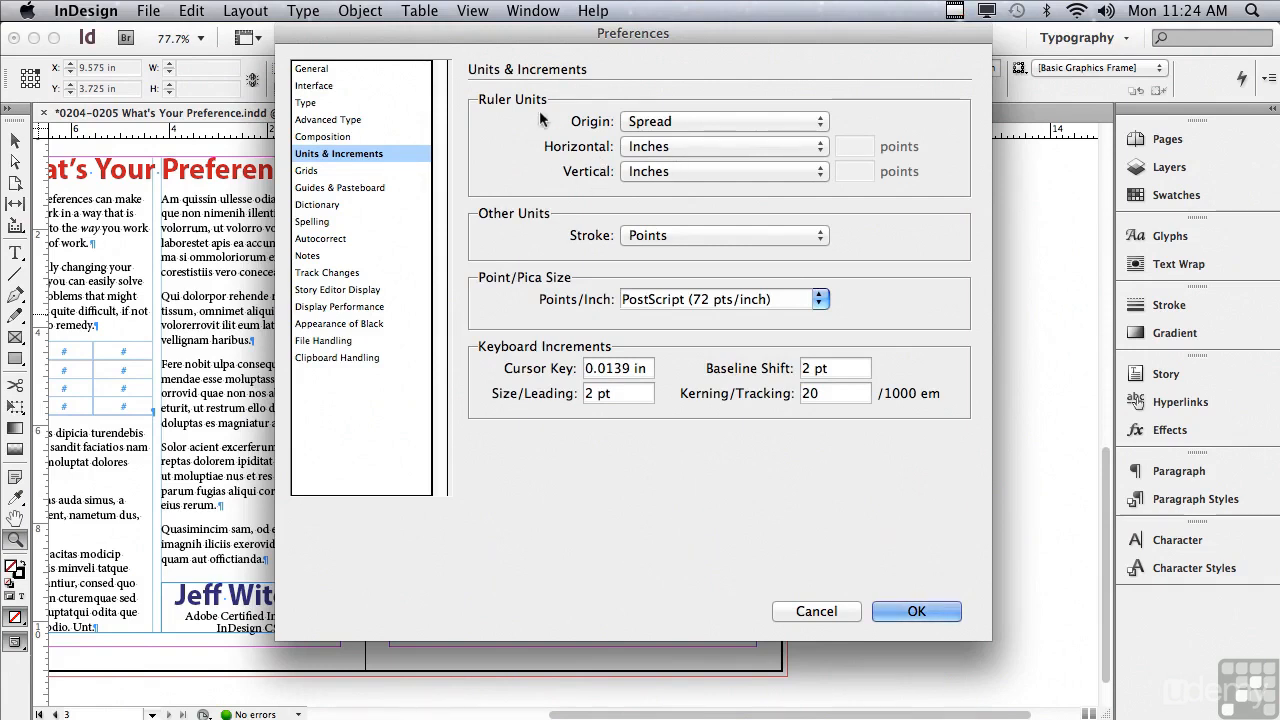
click(670, 149)
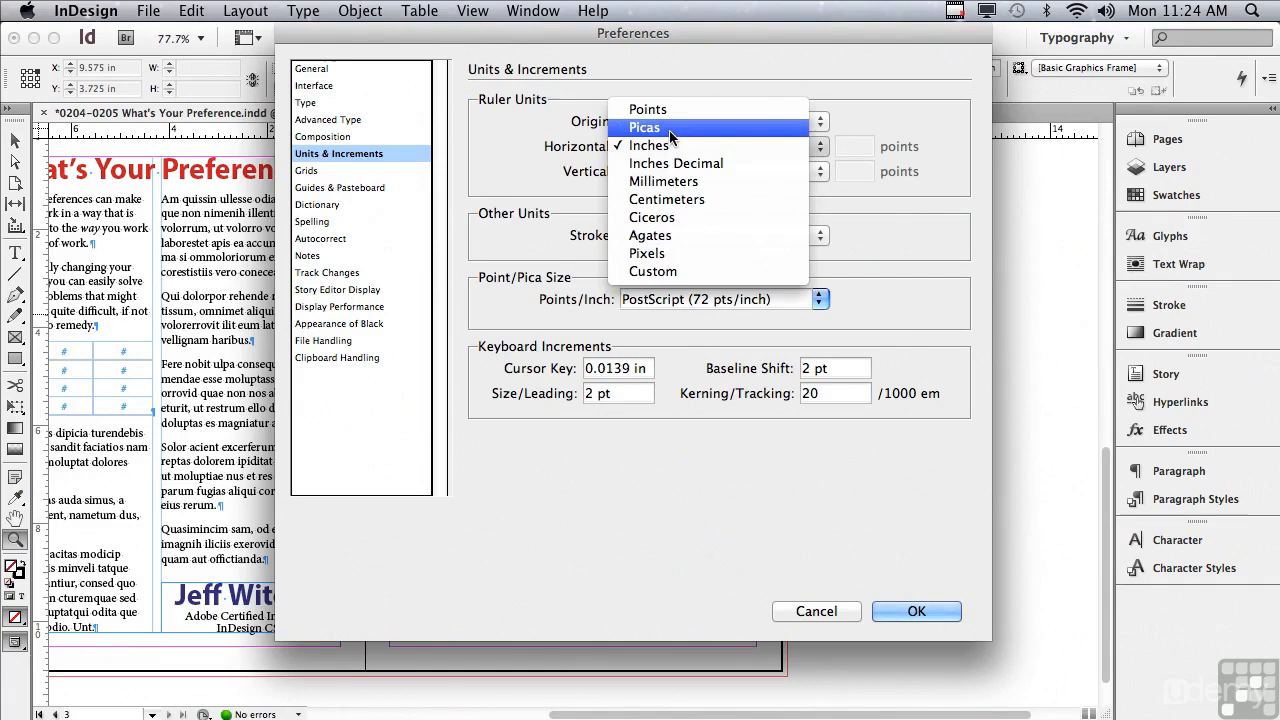
click(519, 137)
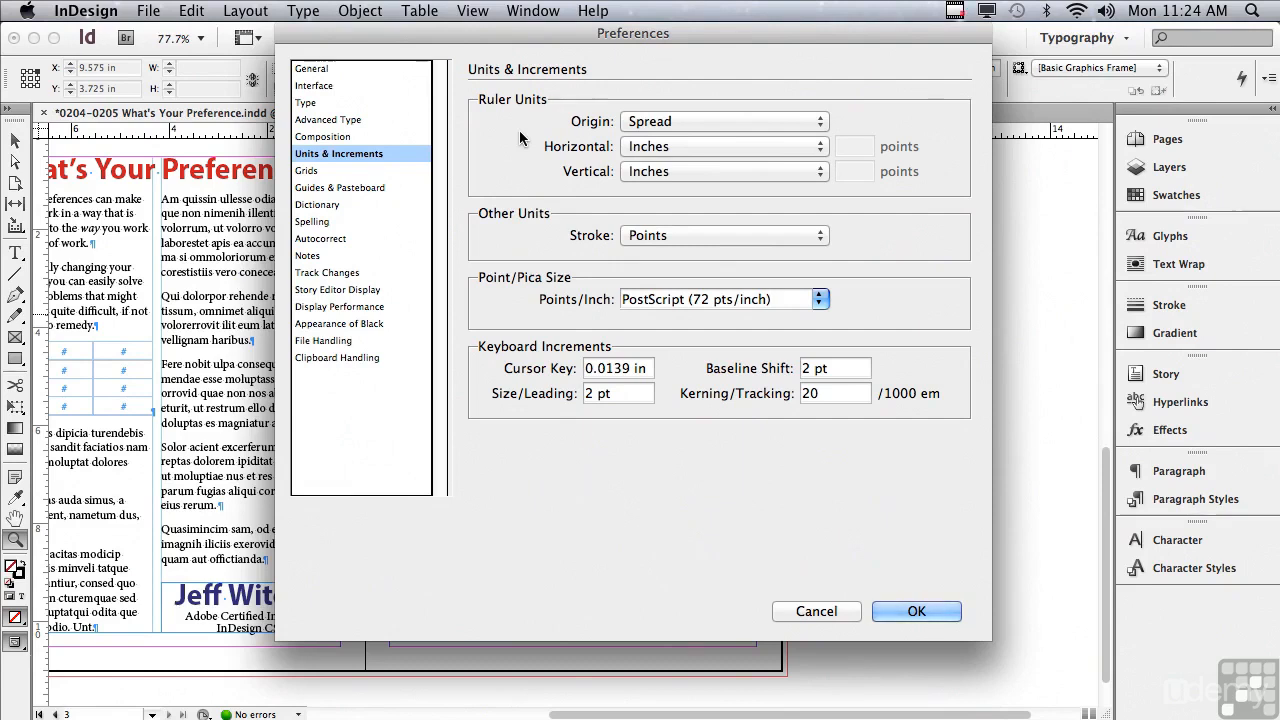
click(648, 147)
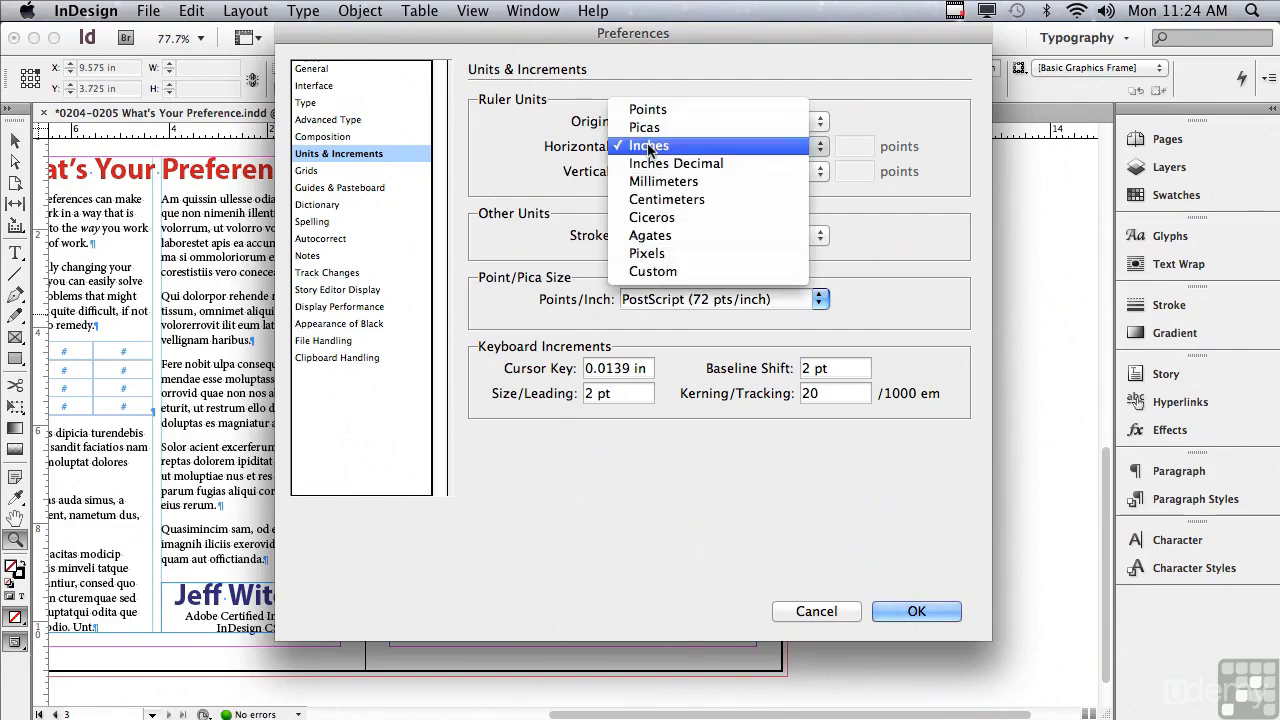
click(466, 172)
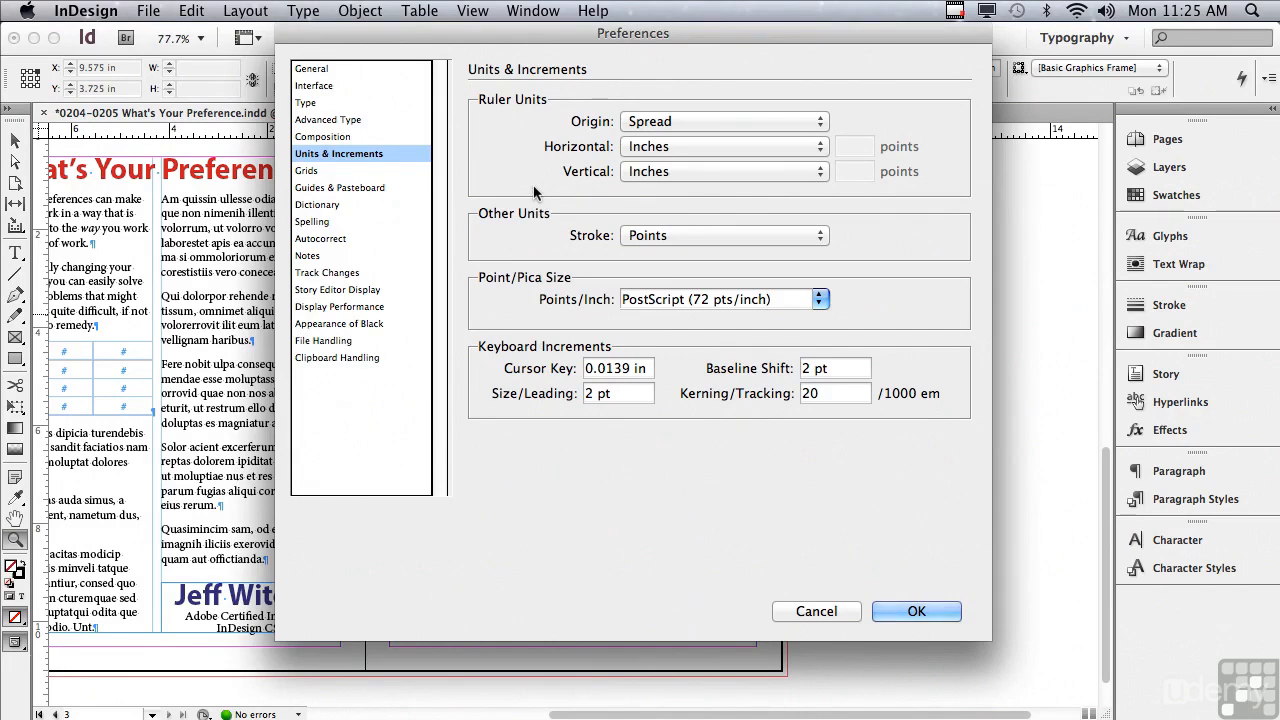
Review the baseline grid and document grid settings in the Grids preferences, and accept the preferences
click(307, 172)
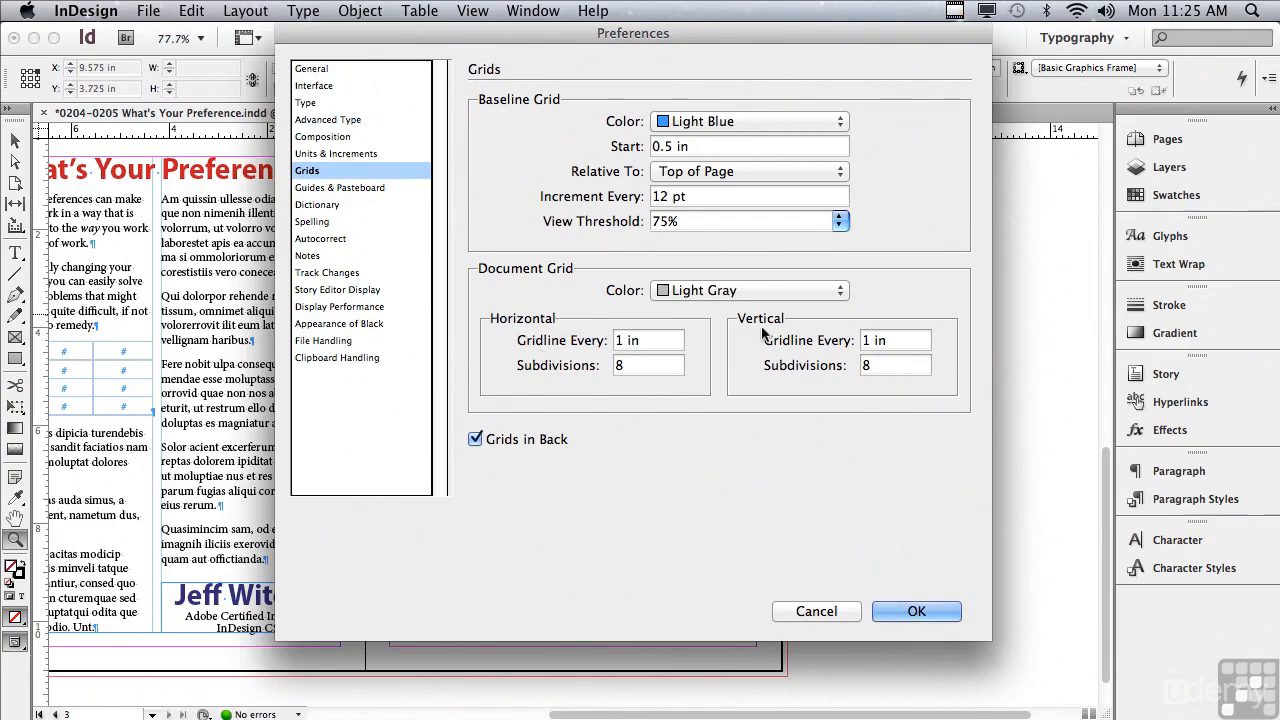
double_click(629, 366)
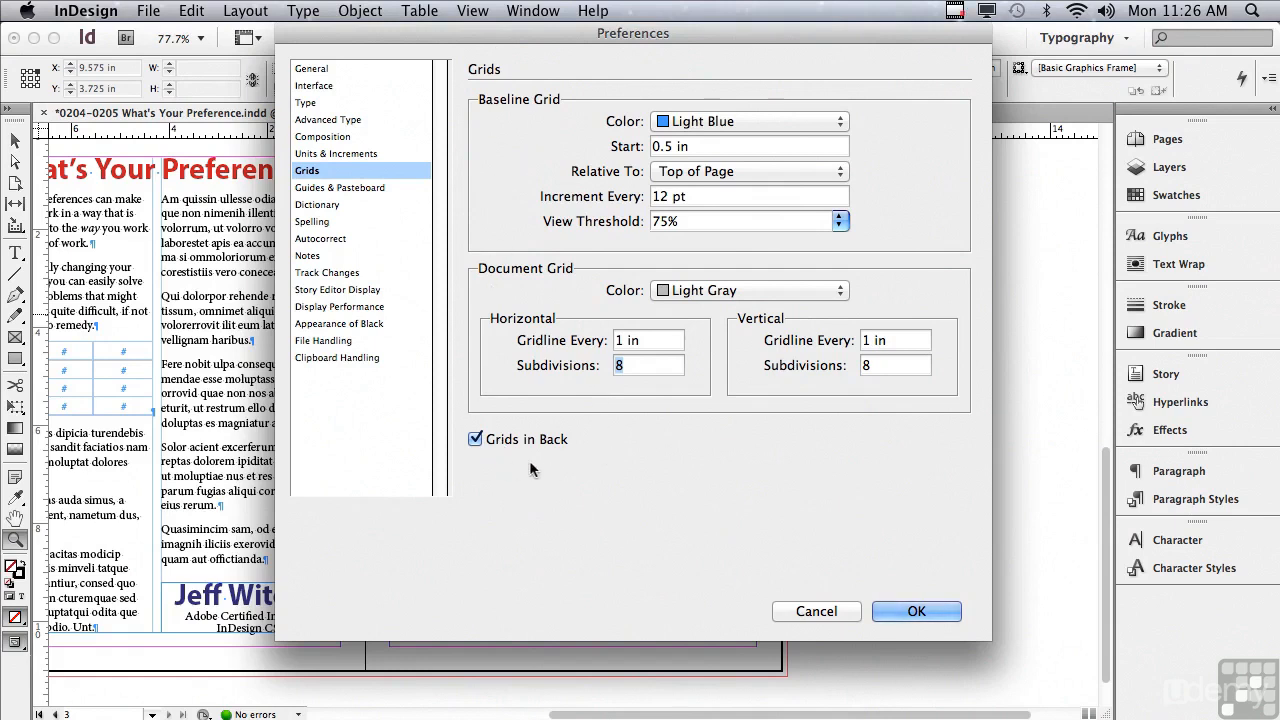
drag(600, 34, 1093, 126)
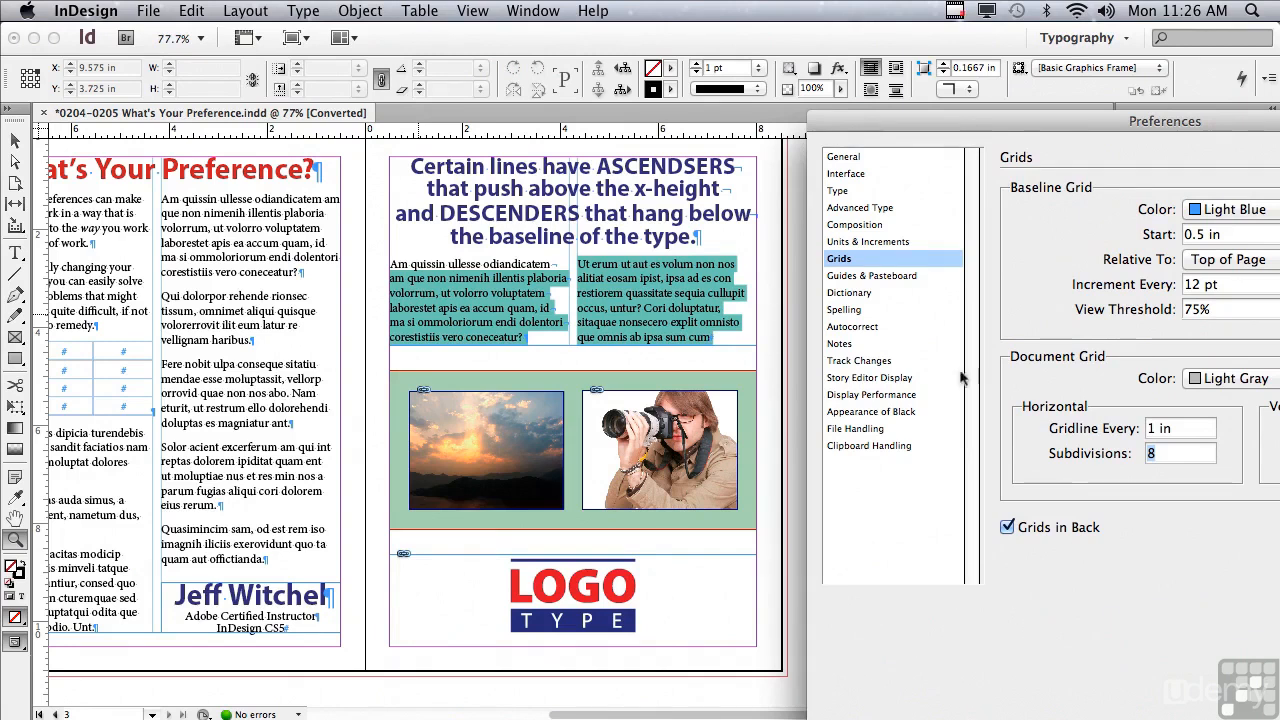
drag(857, 115, 250, 8)
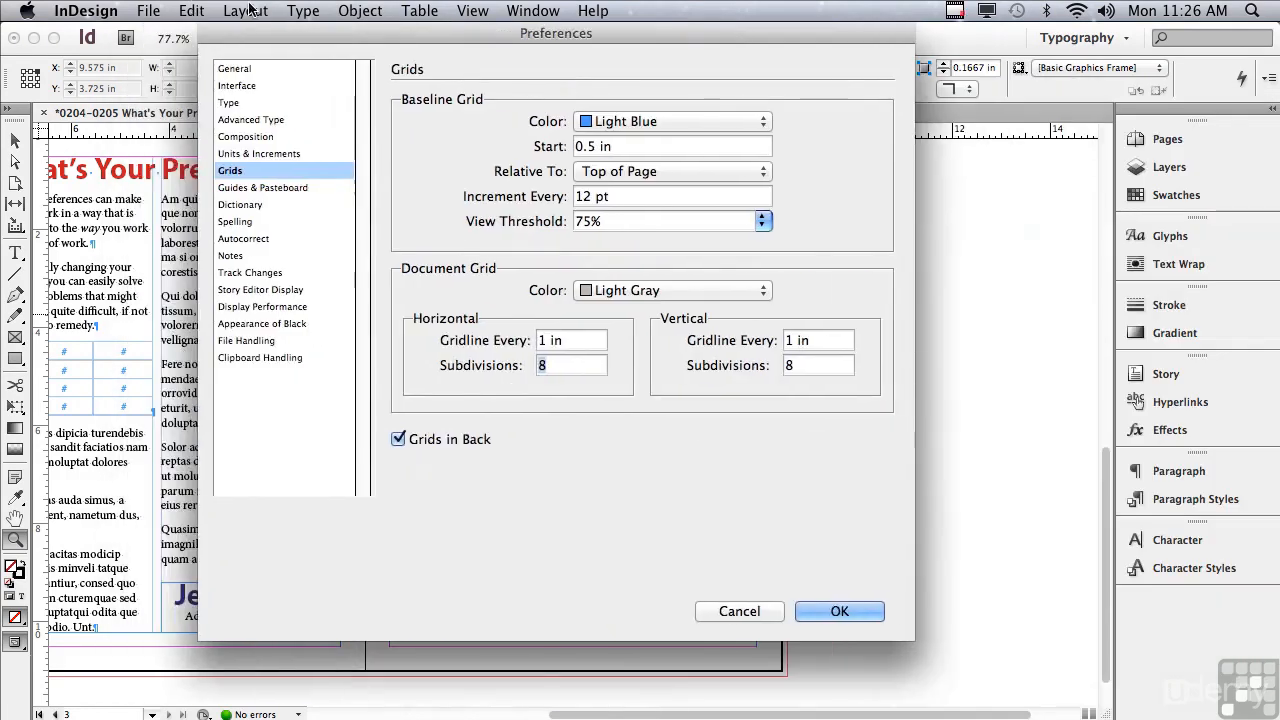
click(806, 612)
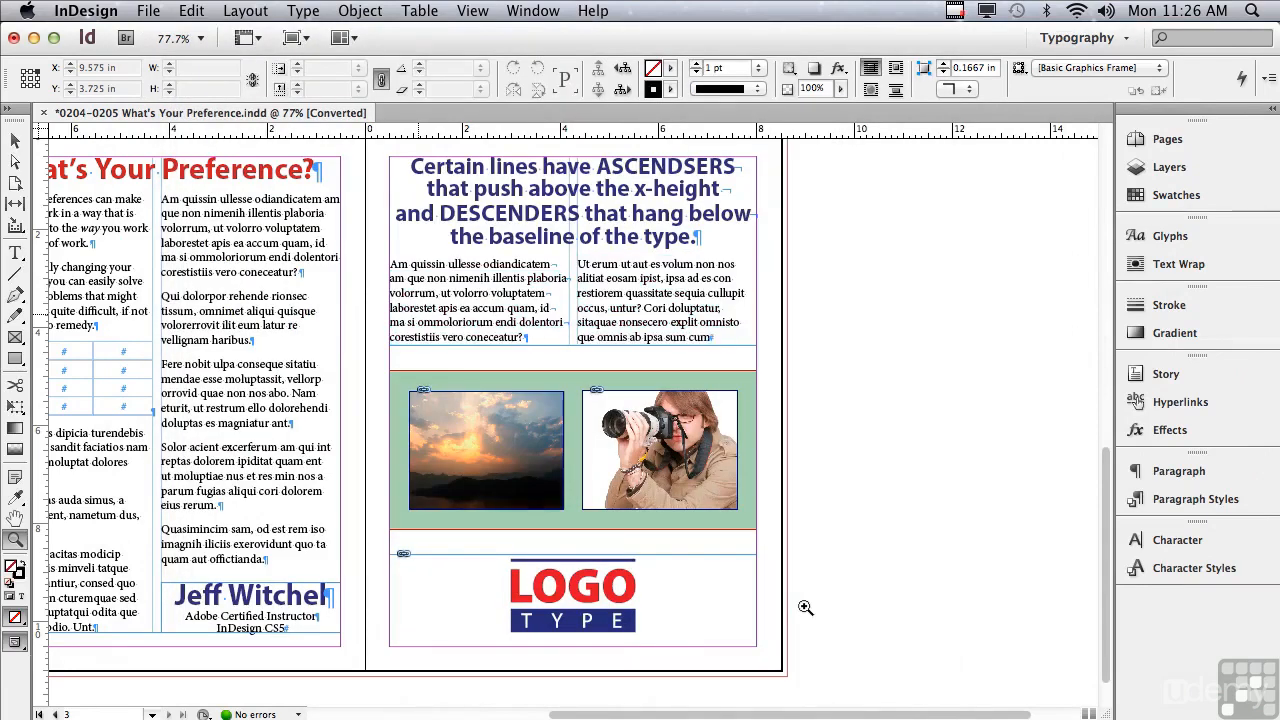
Show the document grid on the page spread
click(474, 10)
mouse_move(510, 376)
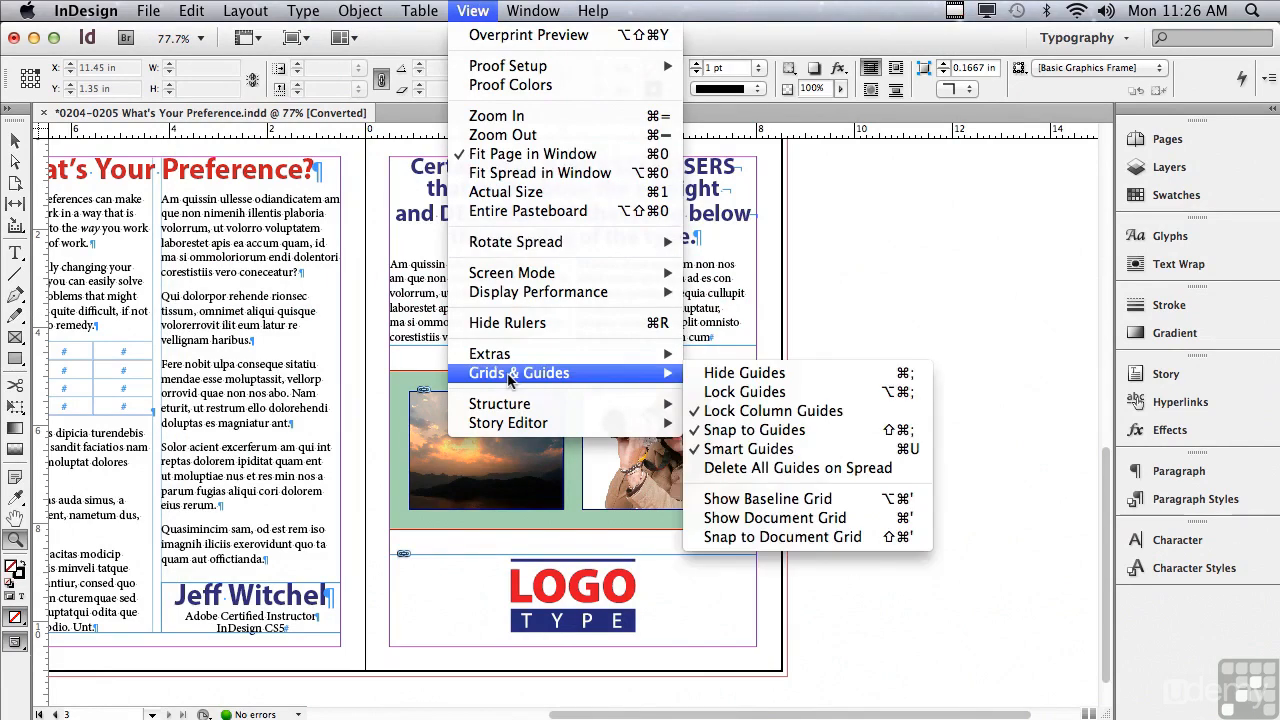
click(727, 519)
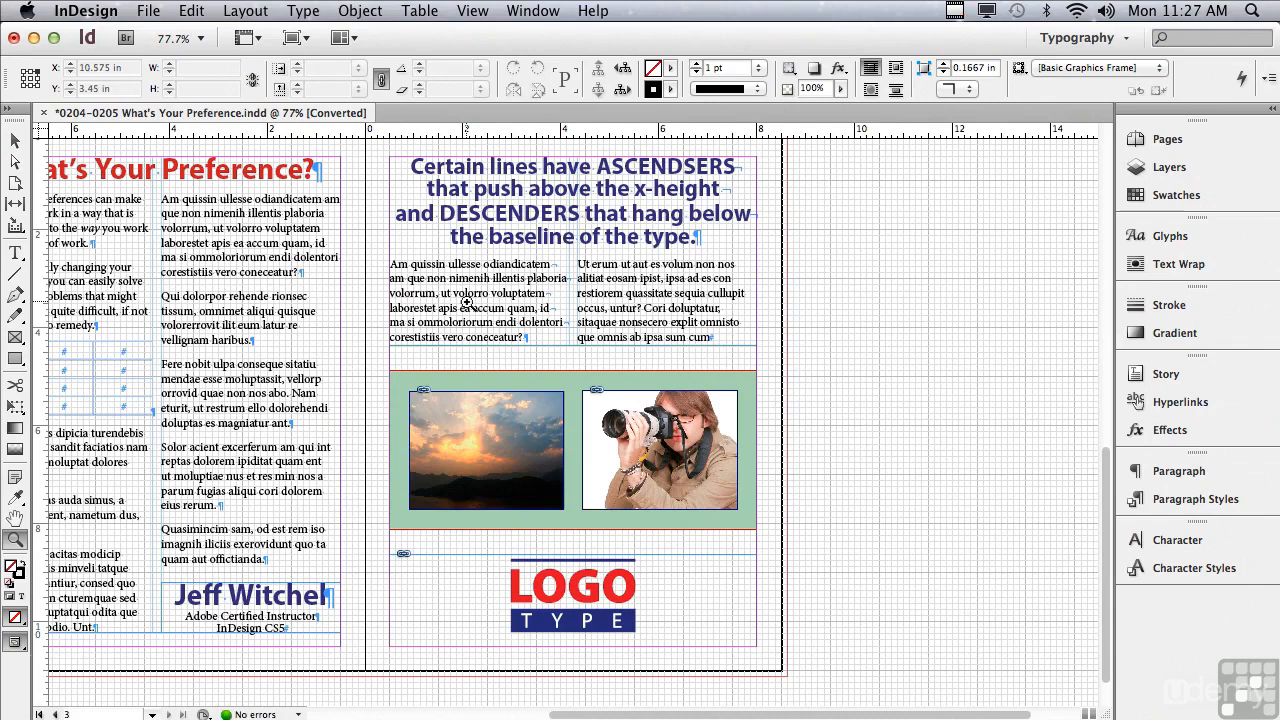
Turn off Grids in Back in the Grids preferences and inspect the page images with the Selection tool
click(68, 10)
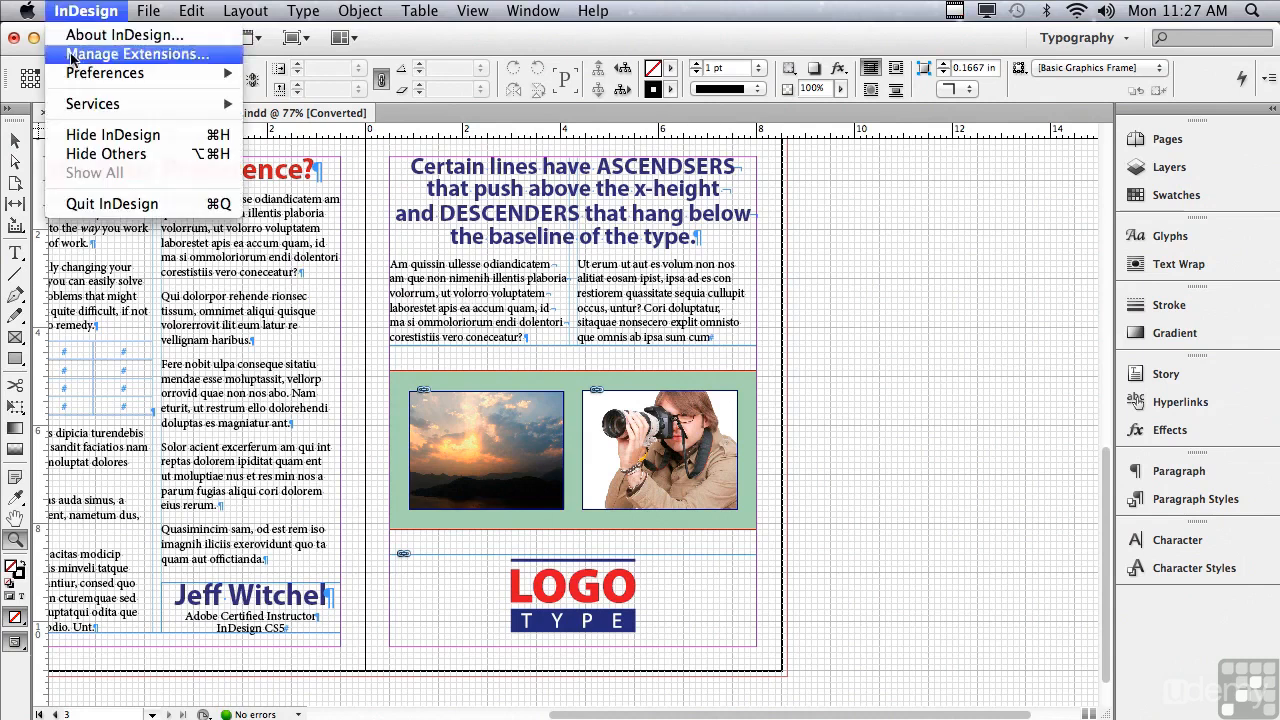
mouse_move(80, 75)
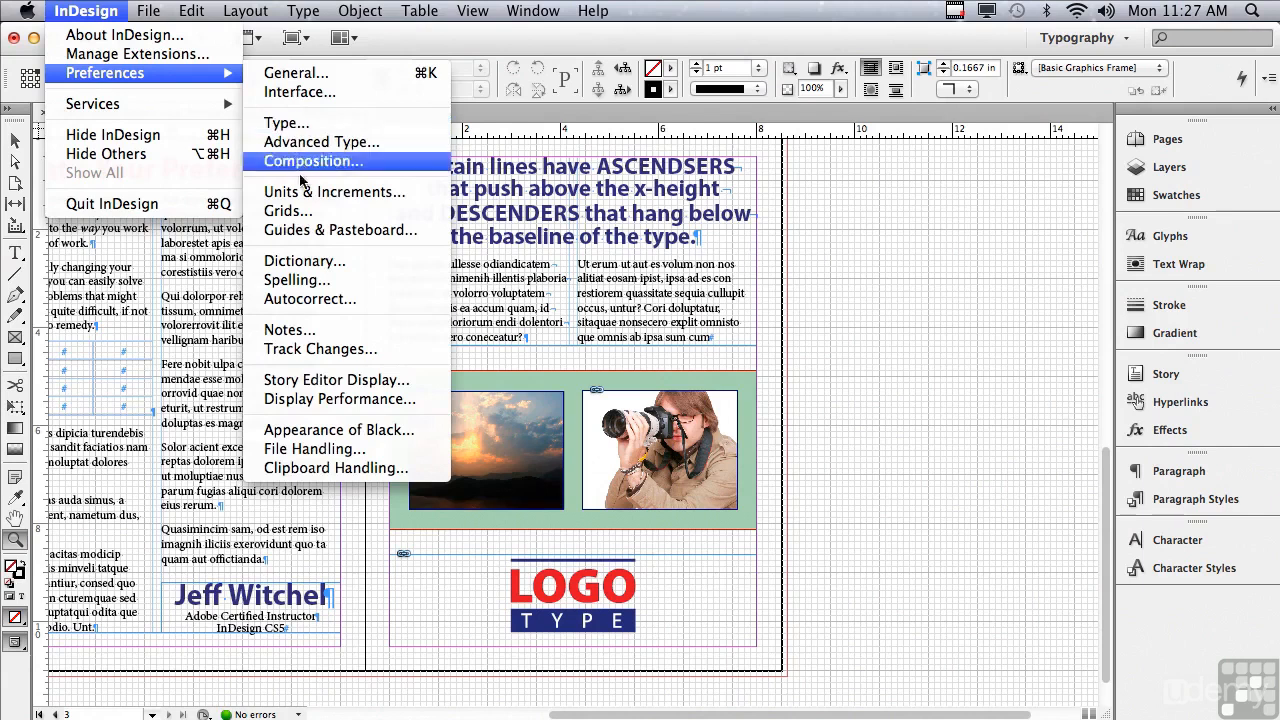
click(290, 211)
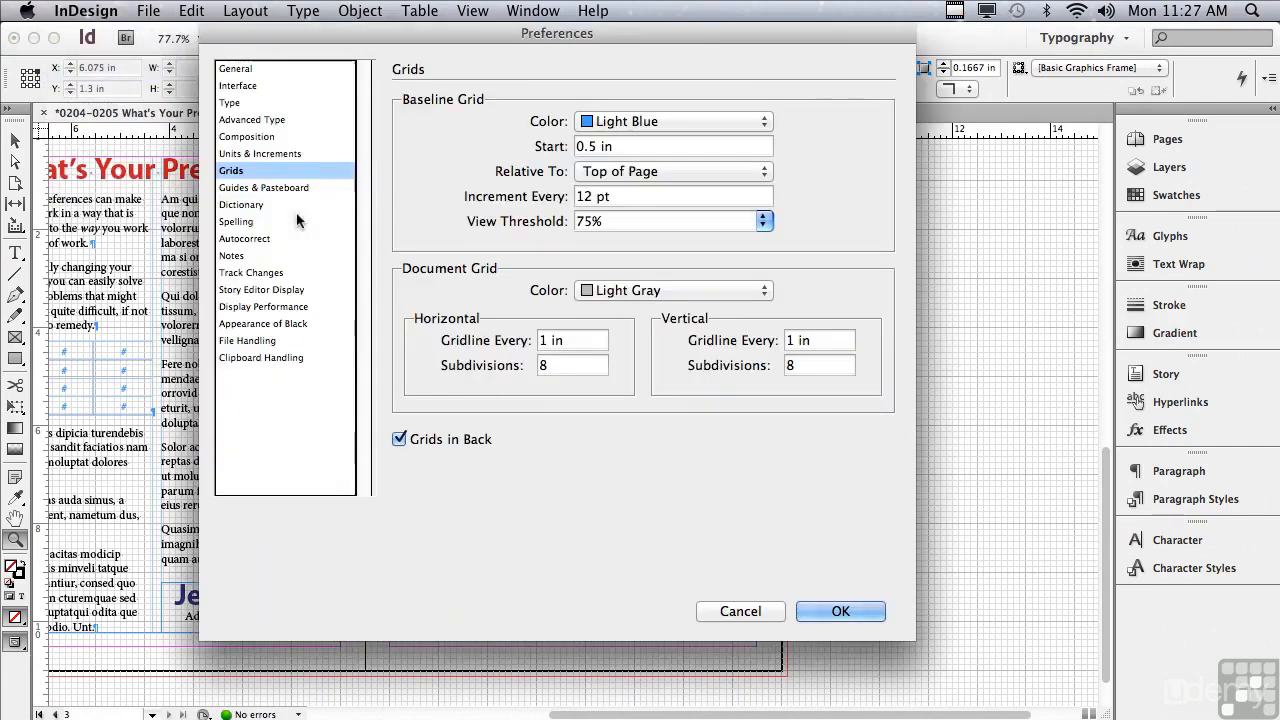
click(399, 439)
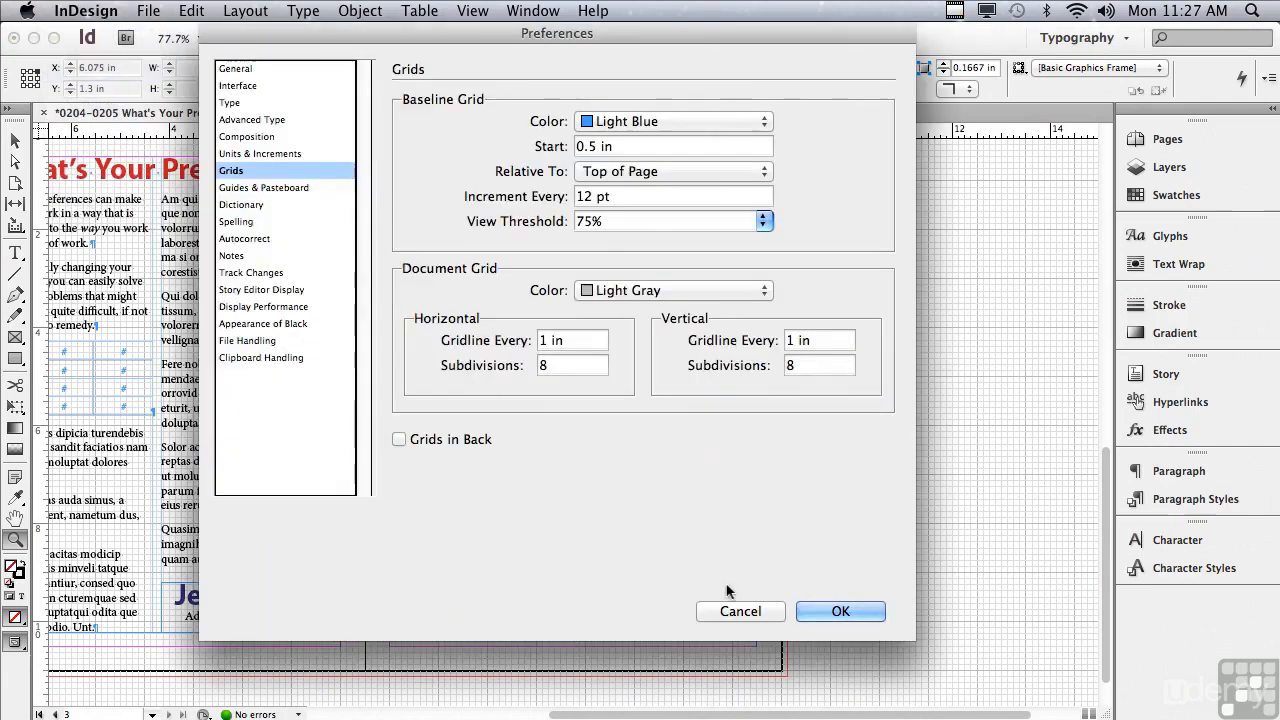
click(800, 611)
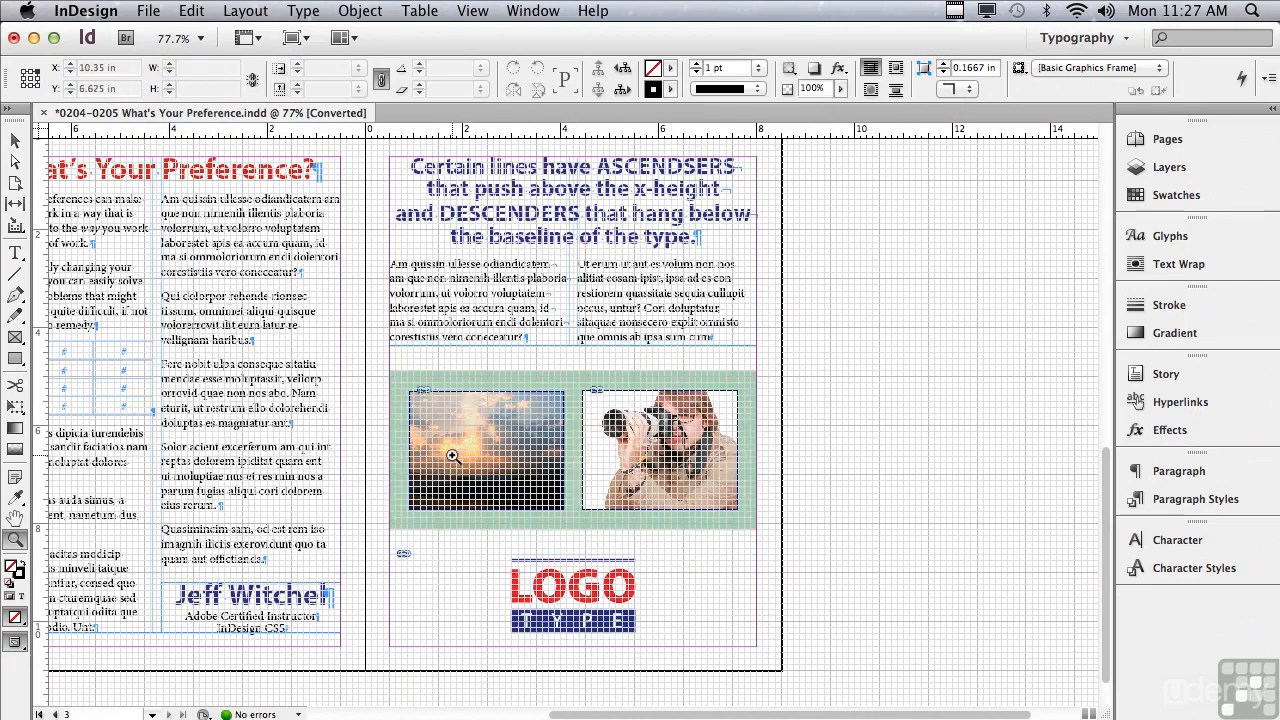
click(15, 140)
click(423, 408)
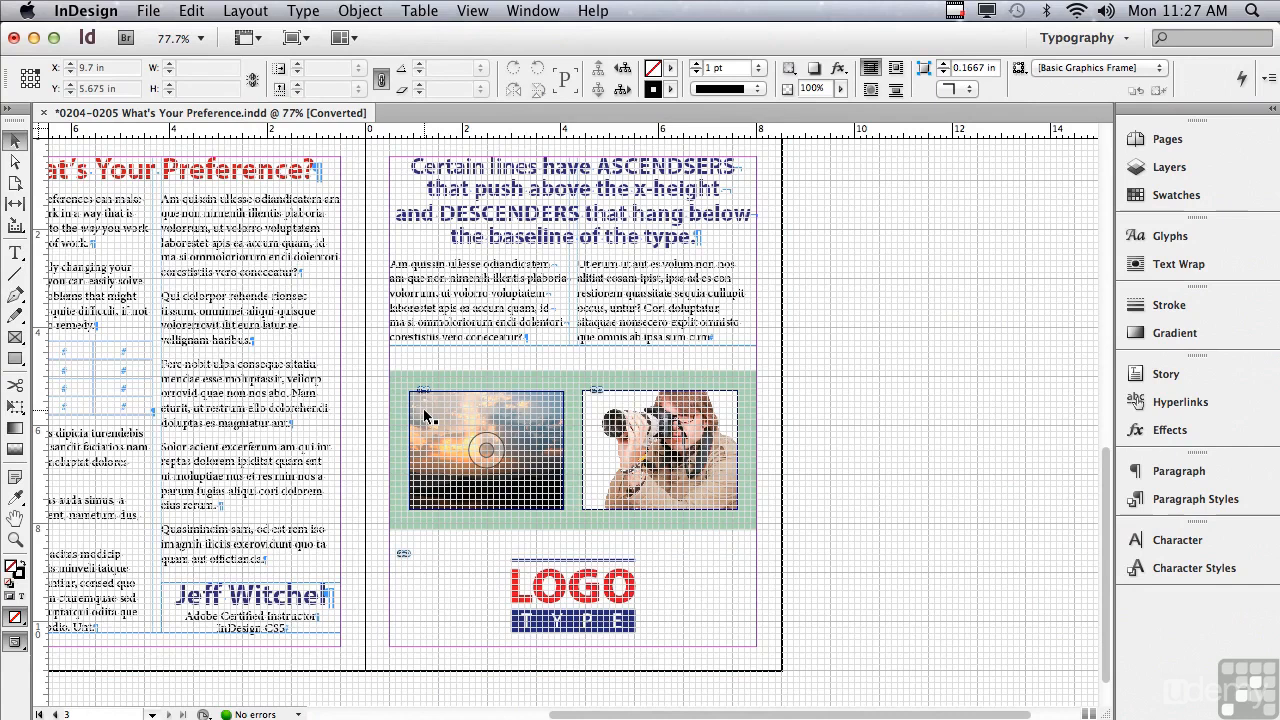
Turn Grids in Back on again in the Grids preferences
click(91, 10)
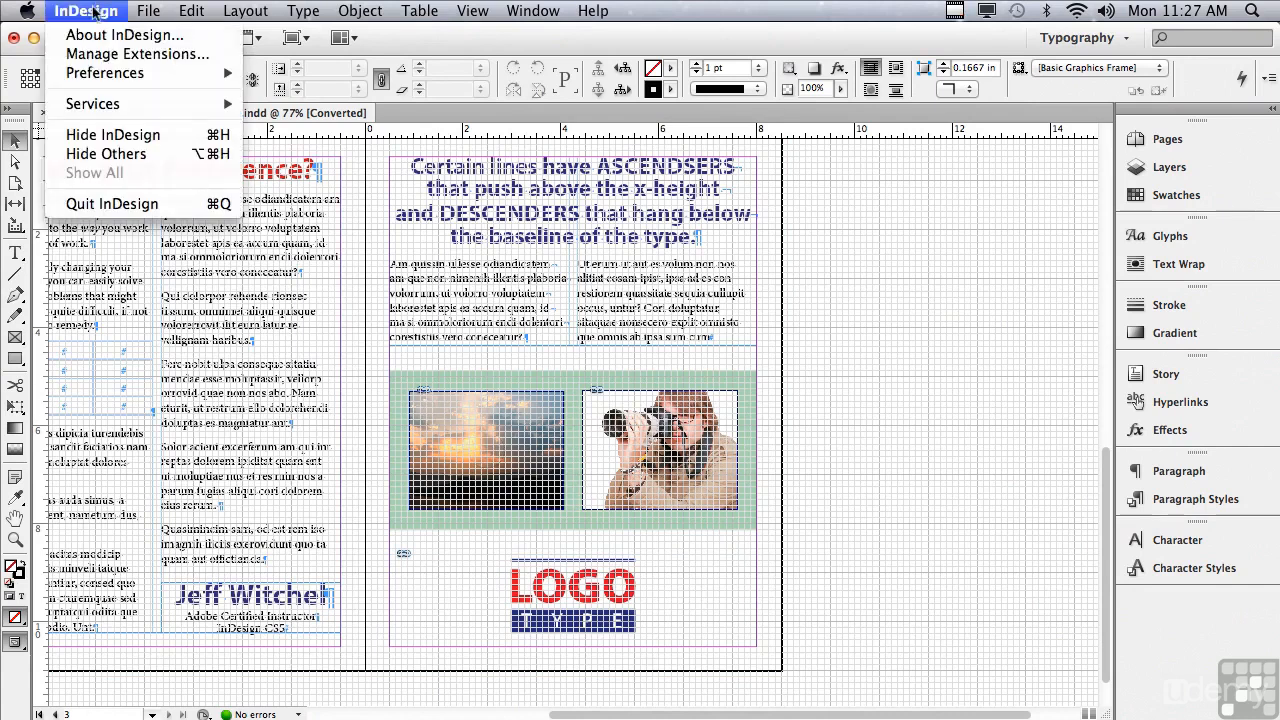
mouse_move(97, 74)
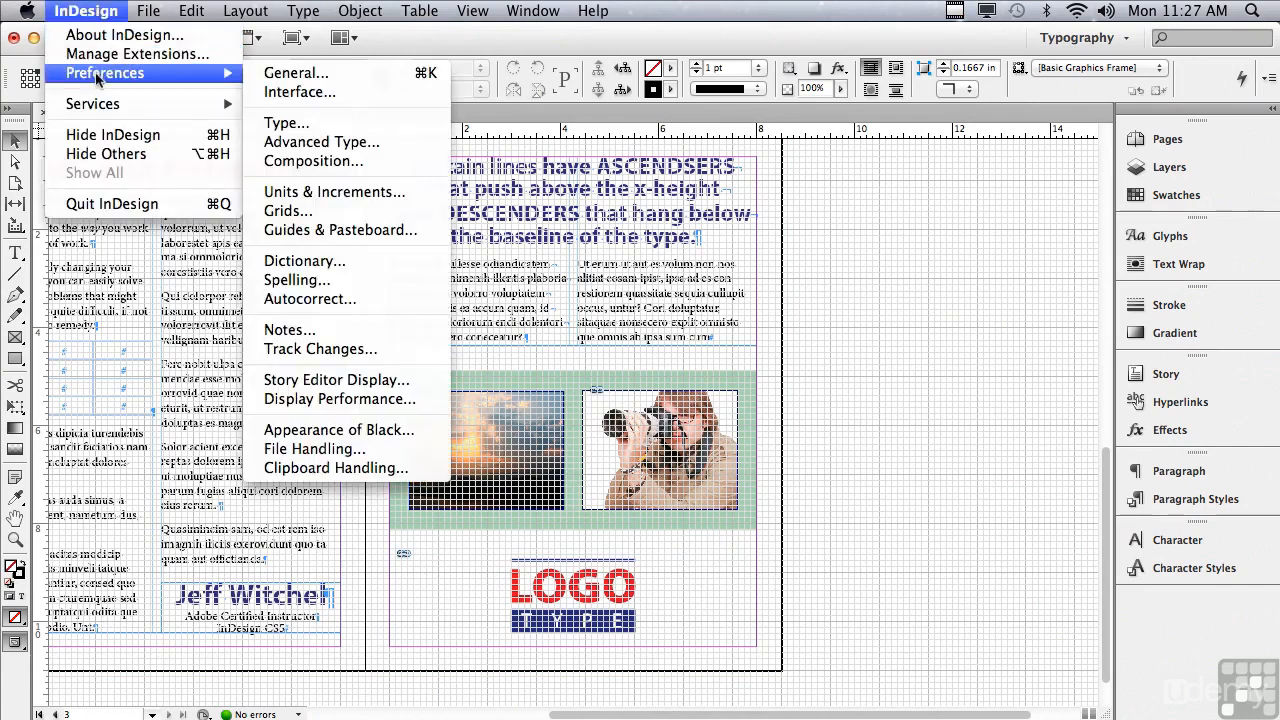
click(290, 211)
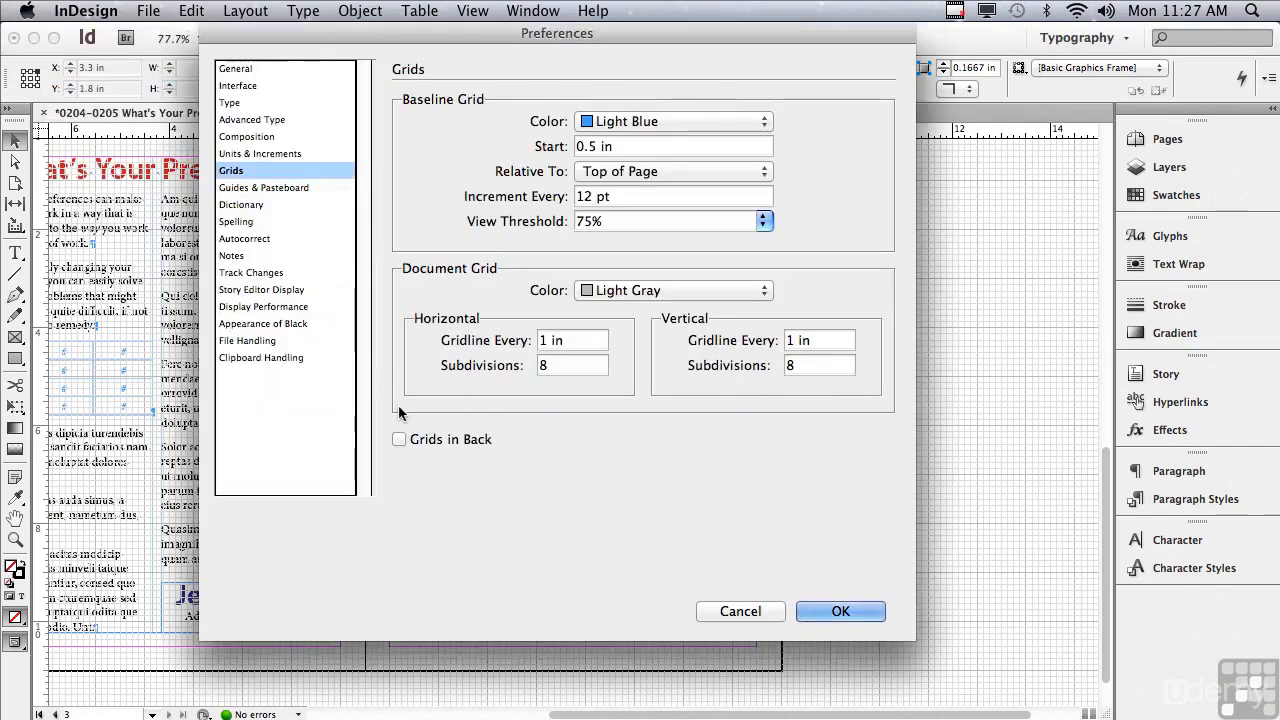
click(398, 441)
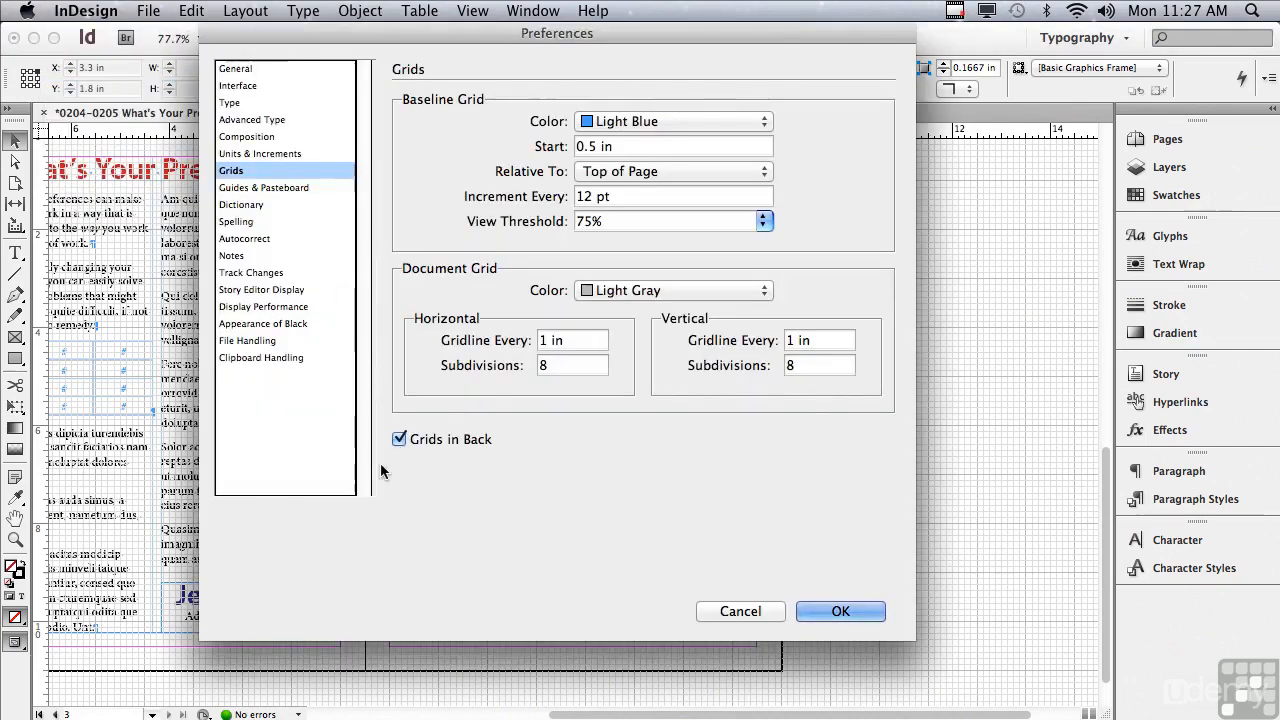
Review the Guides & Pasteboard preferences, including the colors available for smart guides
click(266, 187)
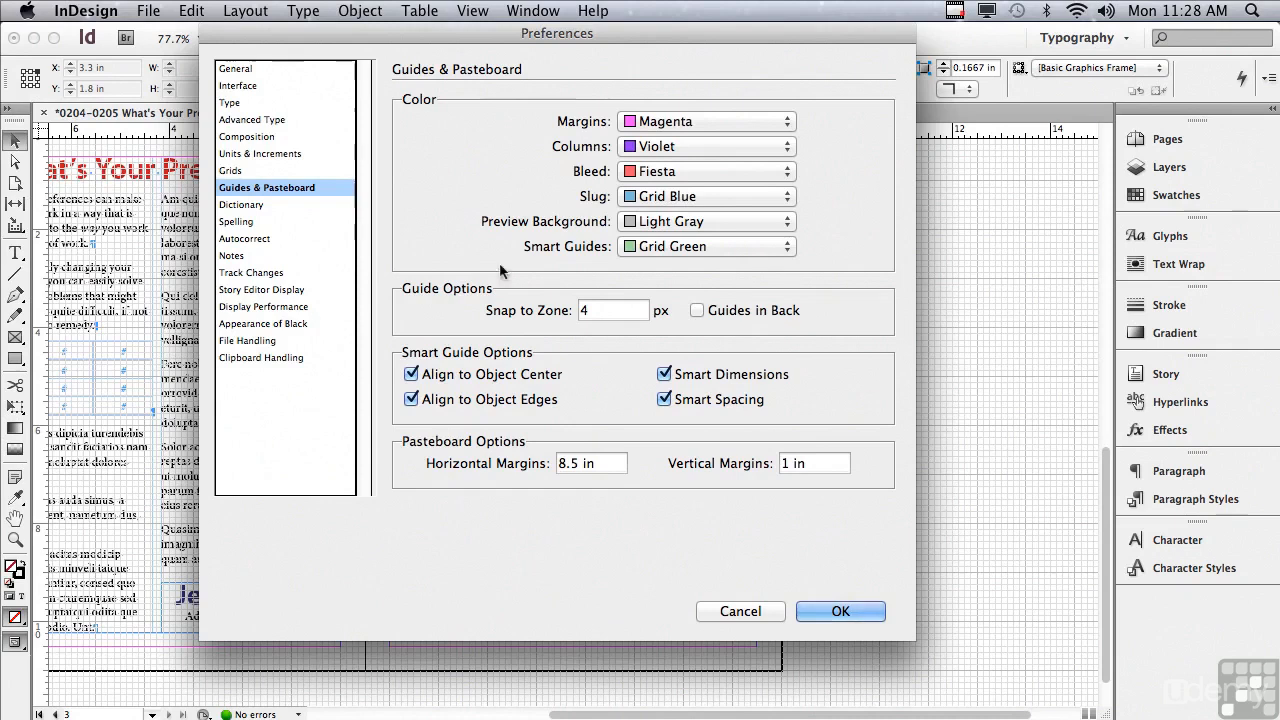
click(660, 248)
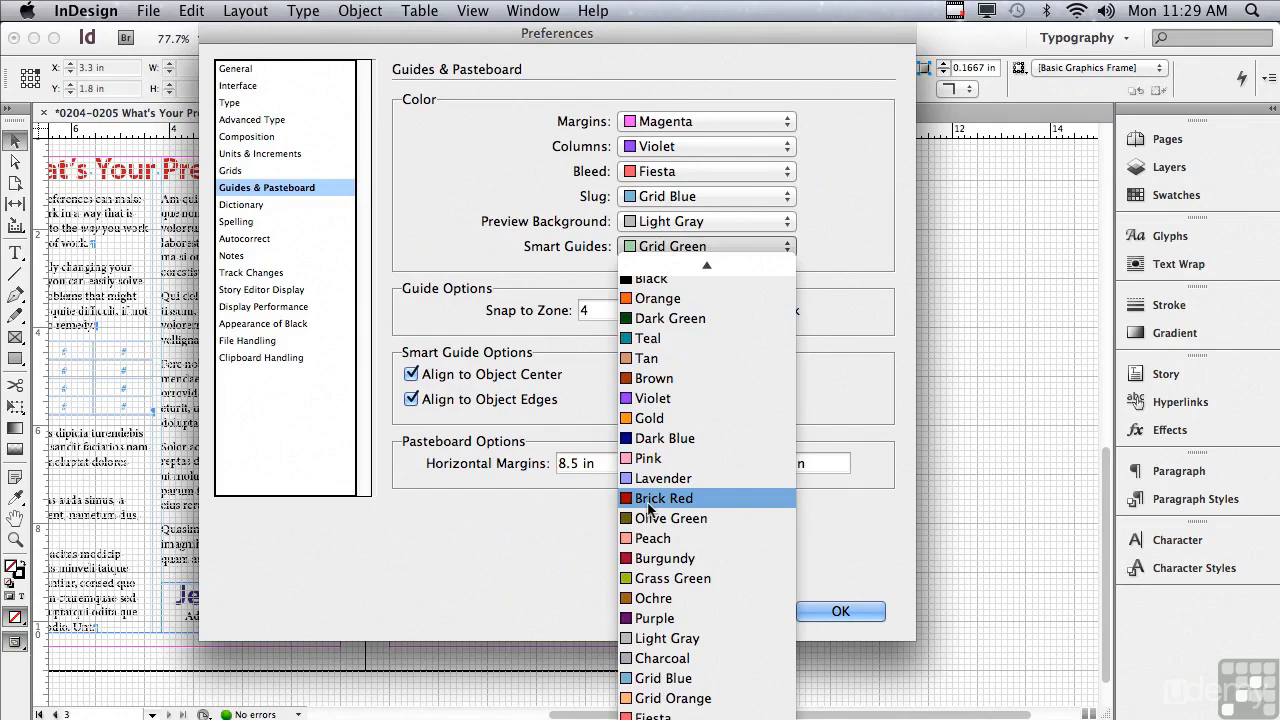
click(576, 509)
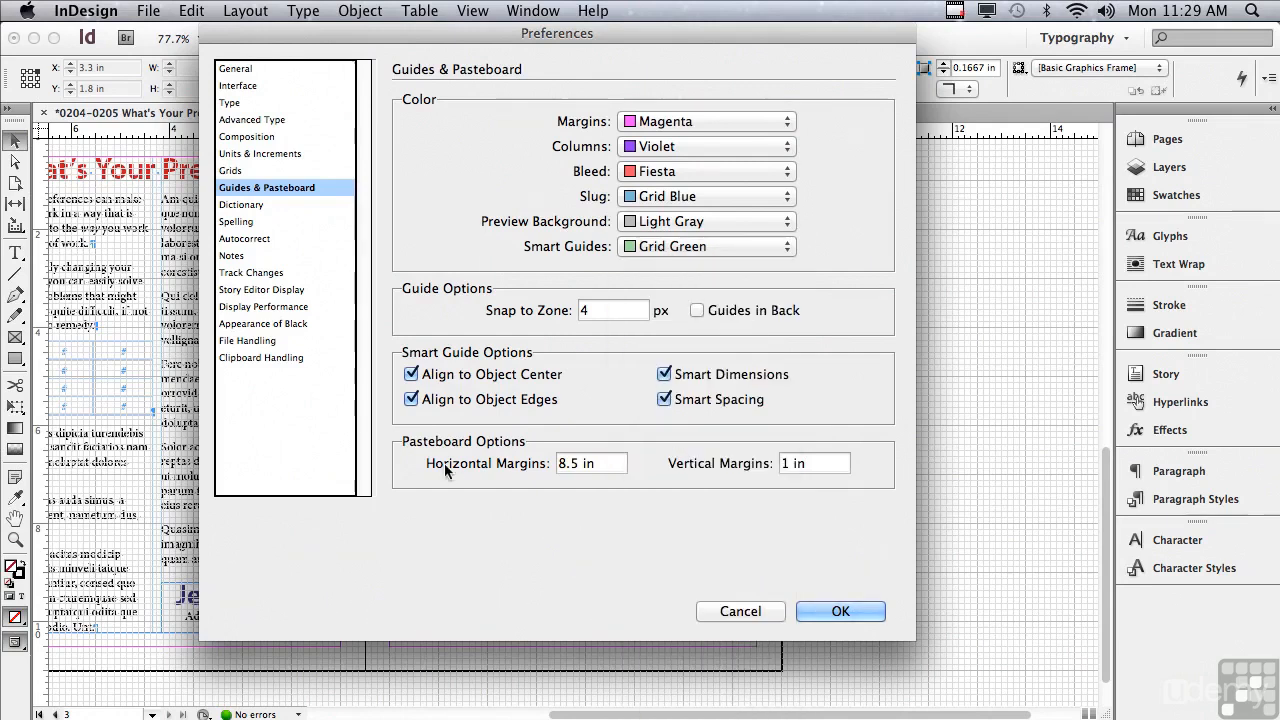
Set Vector Graphics to Proxy for the Typical view in the Display Performance preferences and apply the change
click(246, 308)
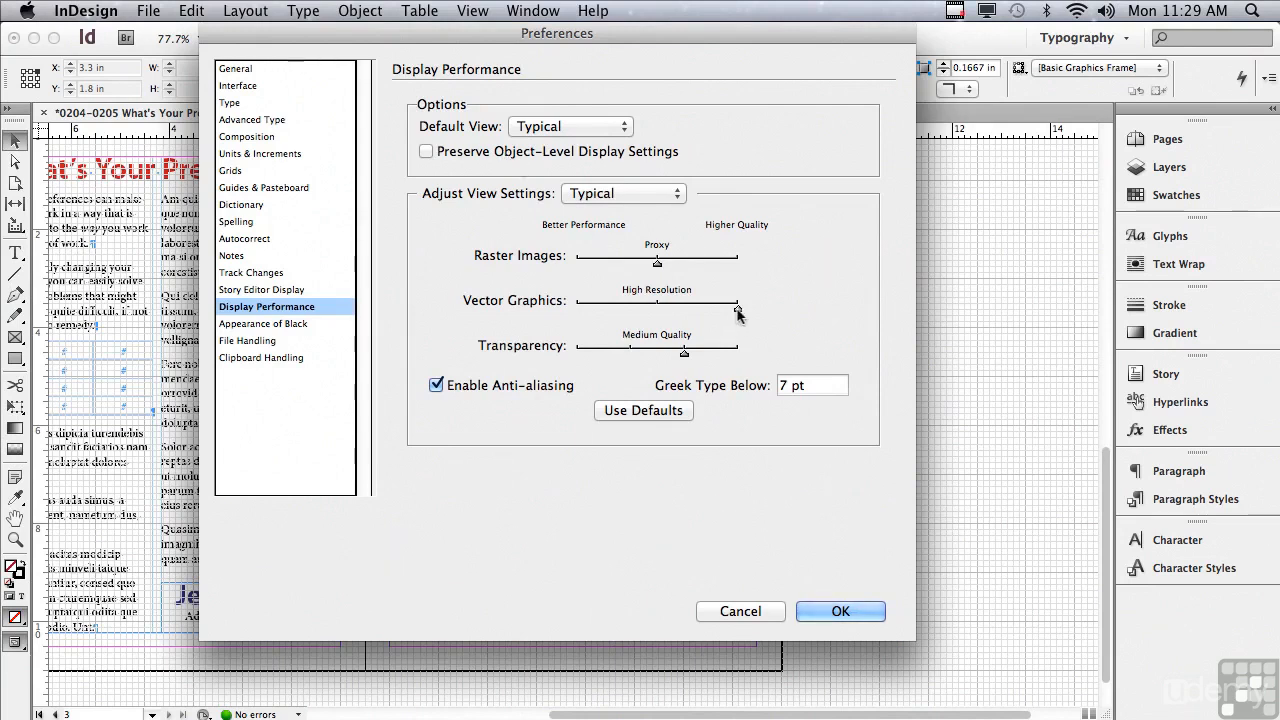
drag(737, 308, 664, 314)
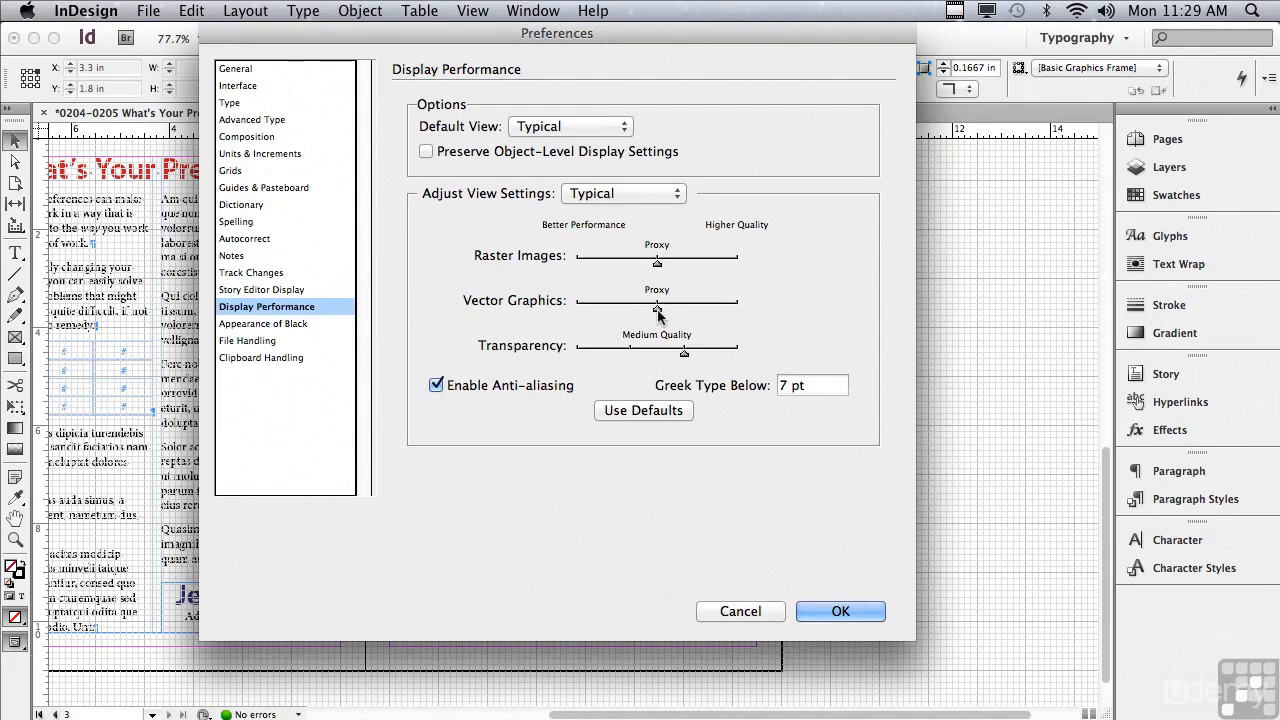
click(803, 609)
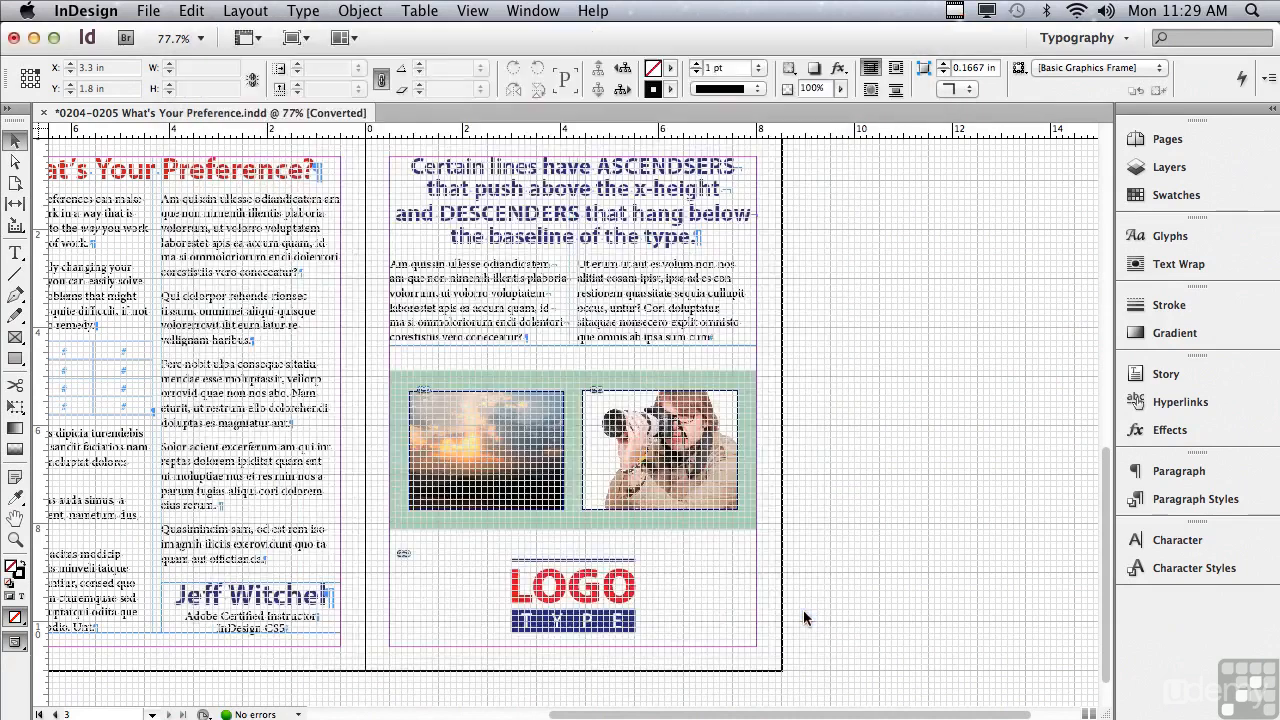
Hide the document grid on the page spread
click(474, 10)
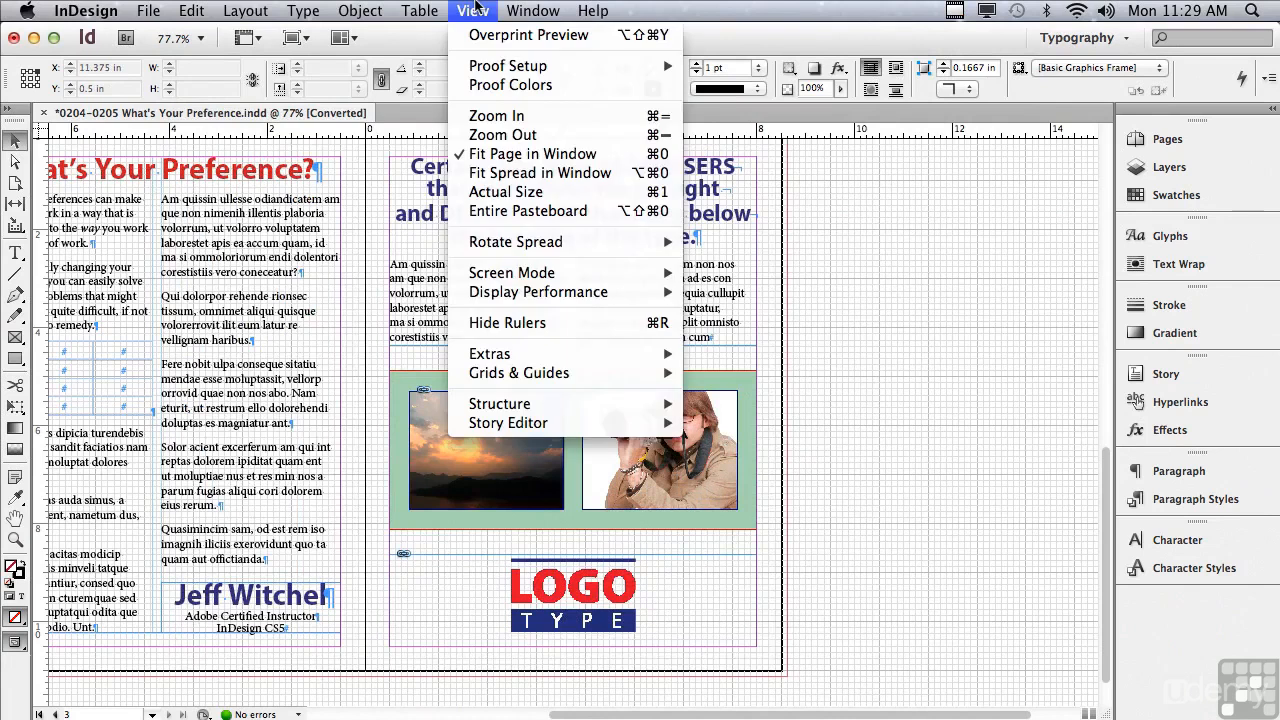
mouse_move(510, 372)
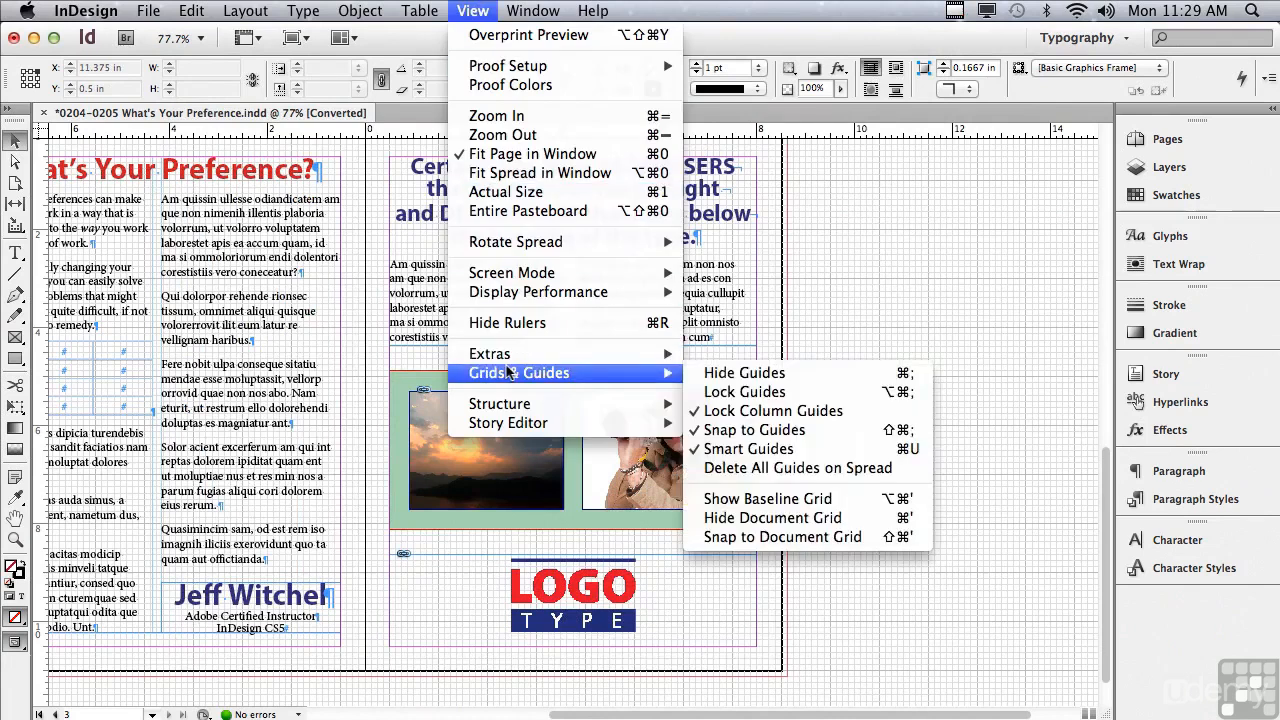
click(746, 515)
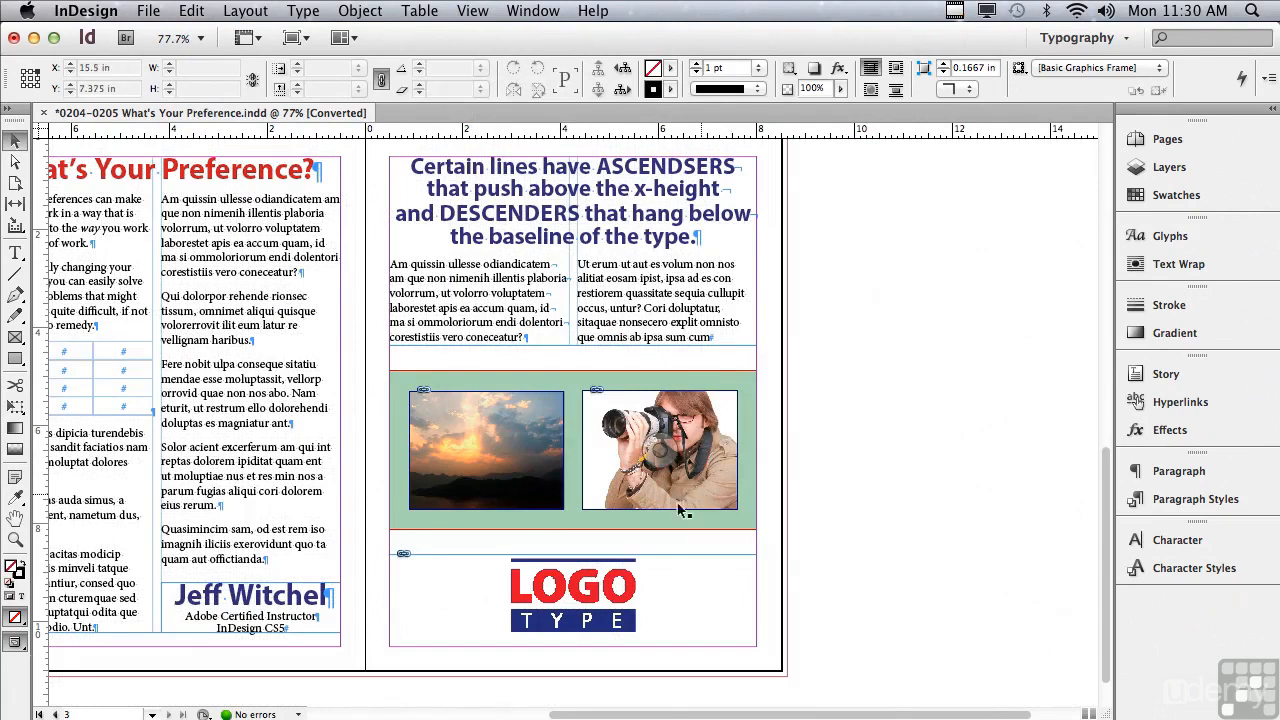
Zoom in on the LOGO TYPE graphic below the photos to examine its display quality
click(15, 540)
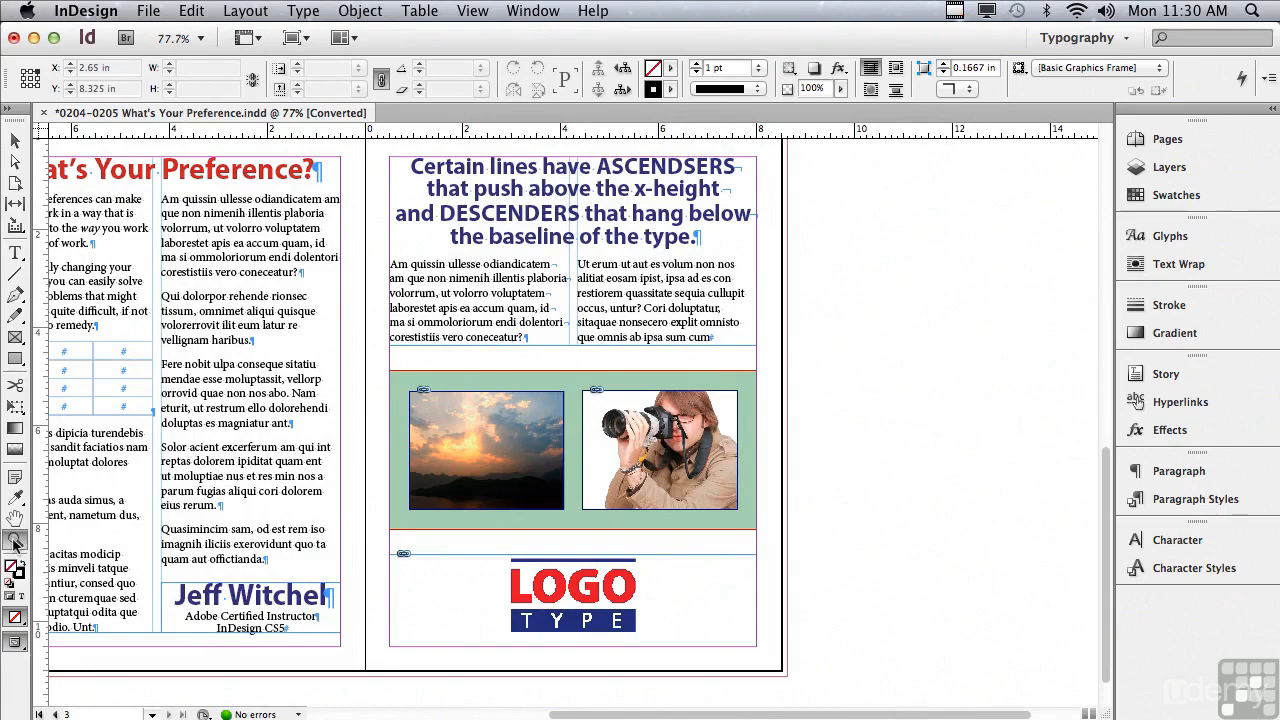
drag(492, 540, 657, 646)
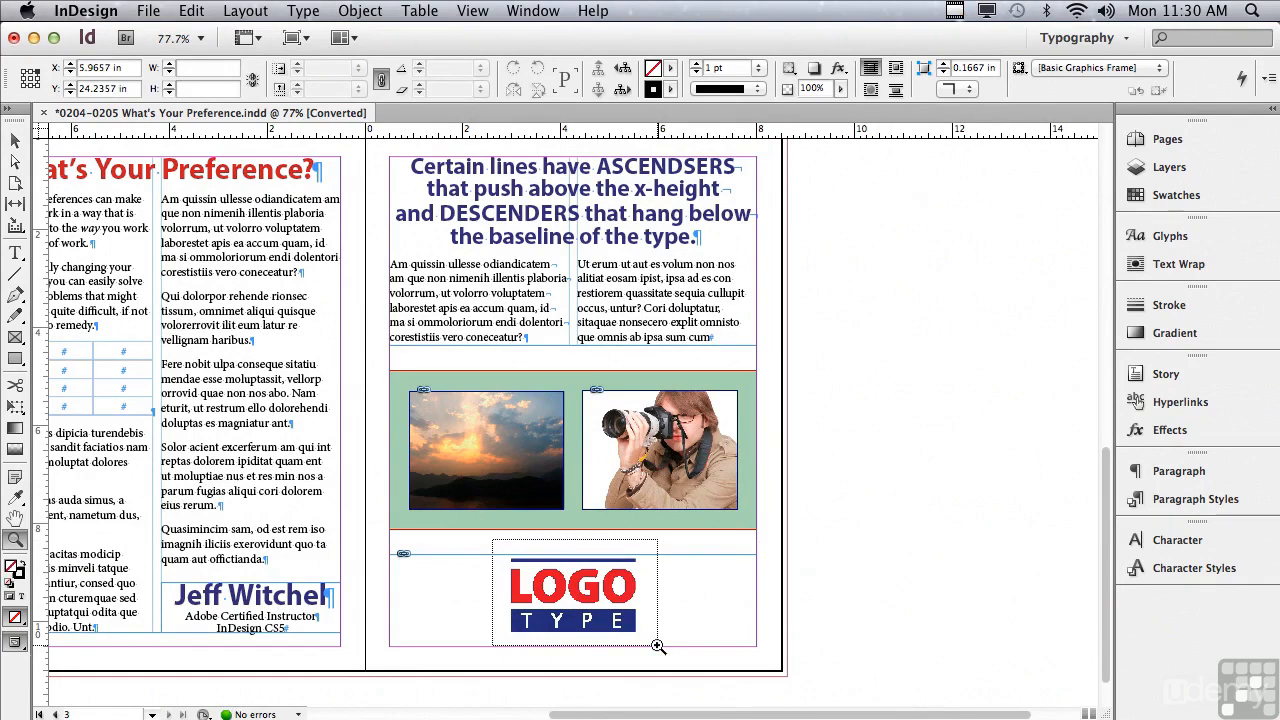
drag(657, 646, 657, 646)
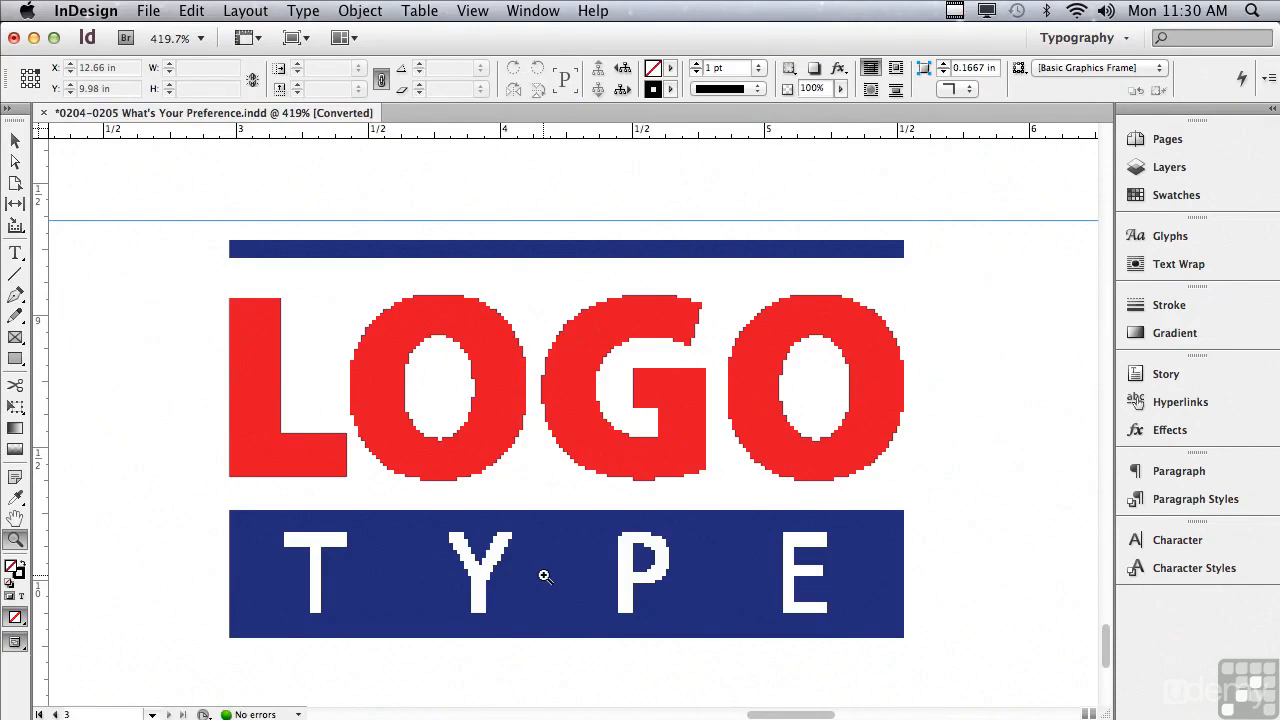
Set the Typical view's Vector Graphics to High Resolution in the Display Performance preferences and apply it to the logo view
click(89, 11)
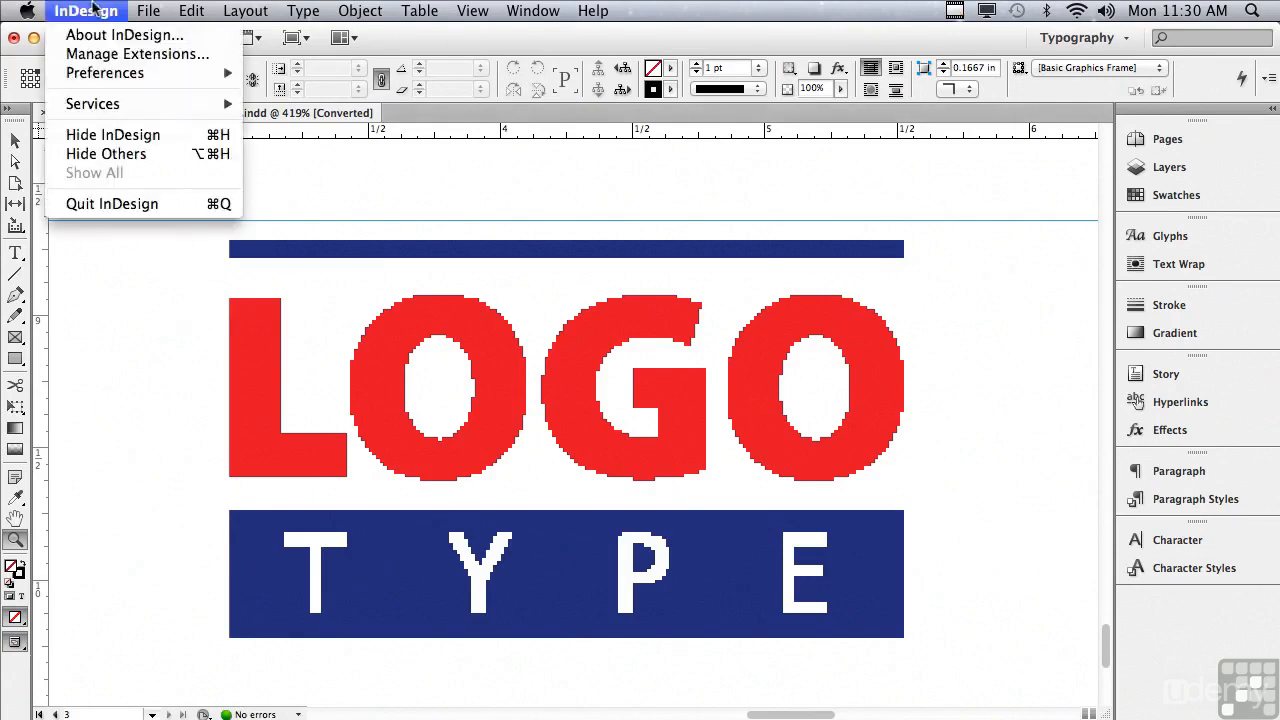
mouse_move(100, 74)
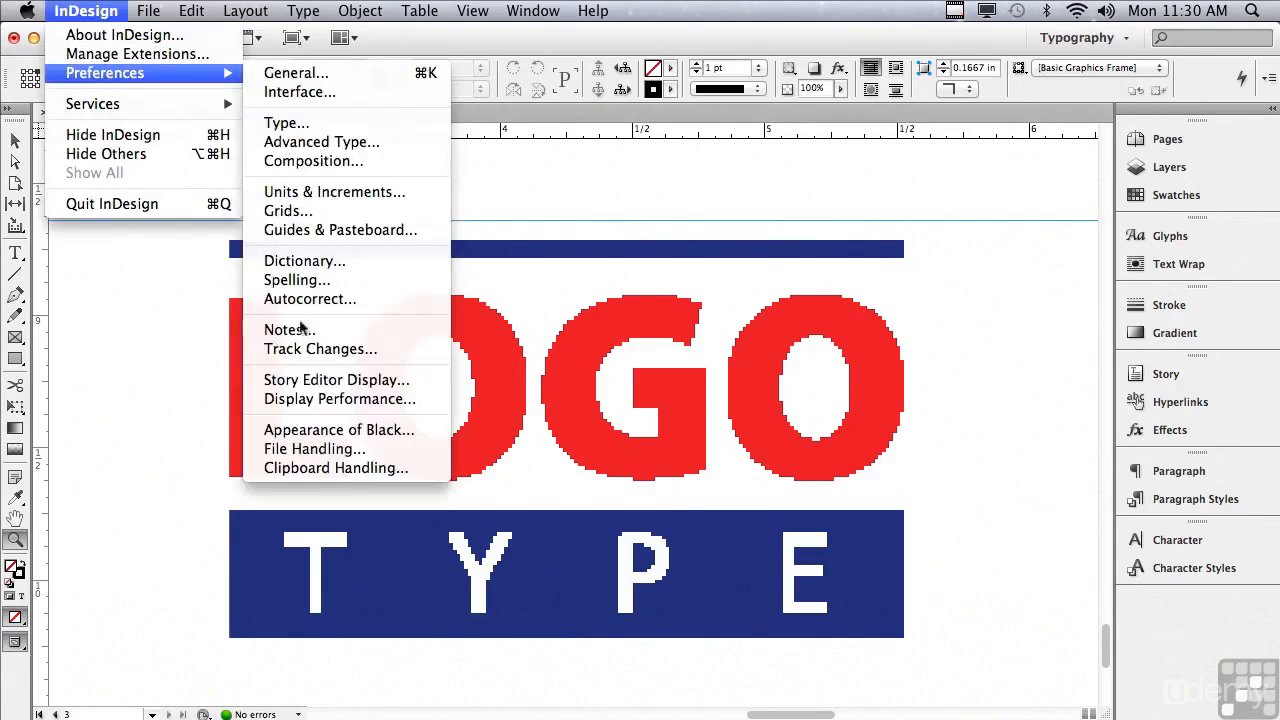
click(309, 399)
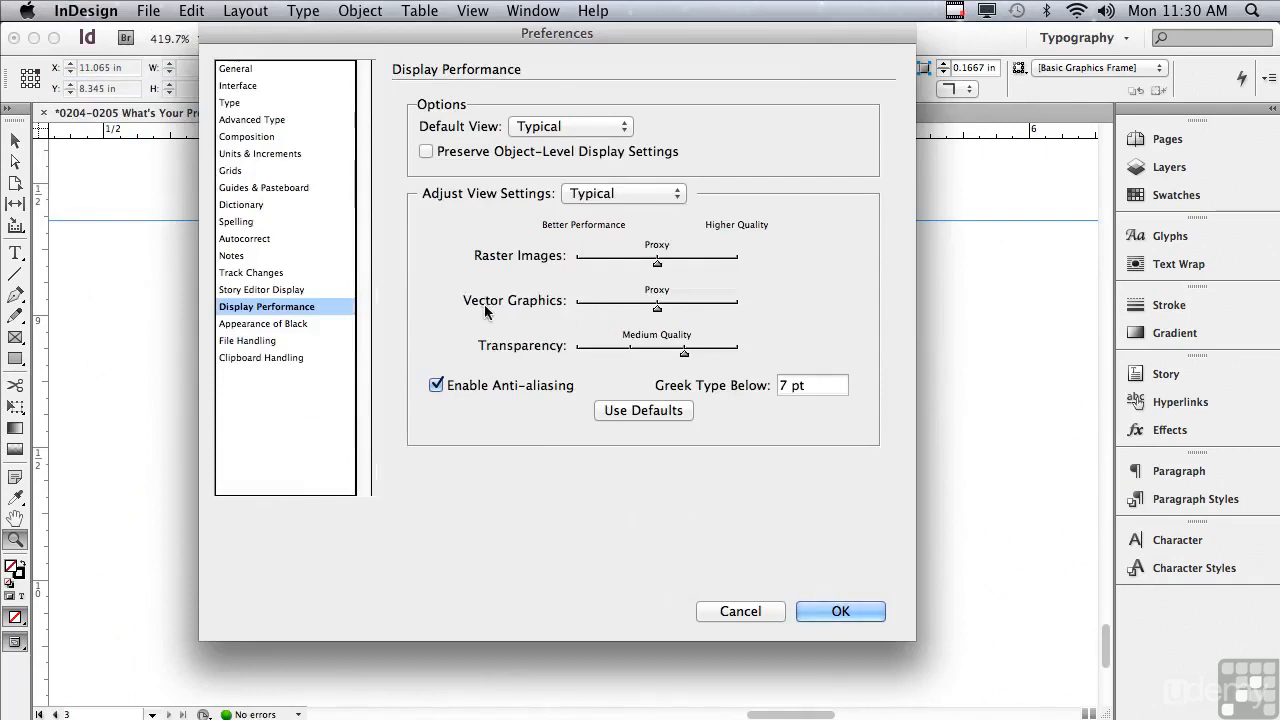
drag(657, 306, 740, 308)
click(838, 612)
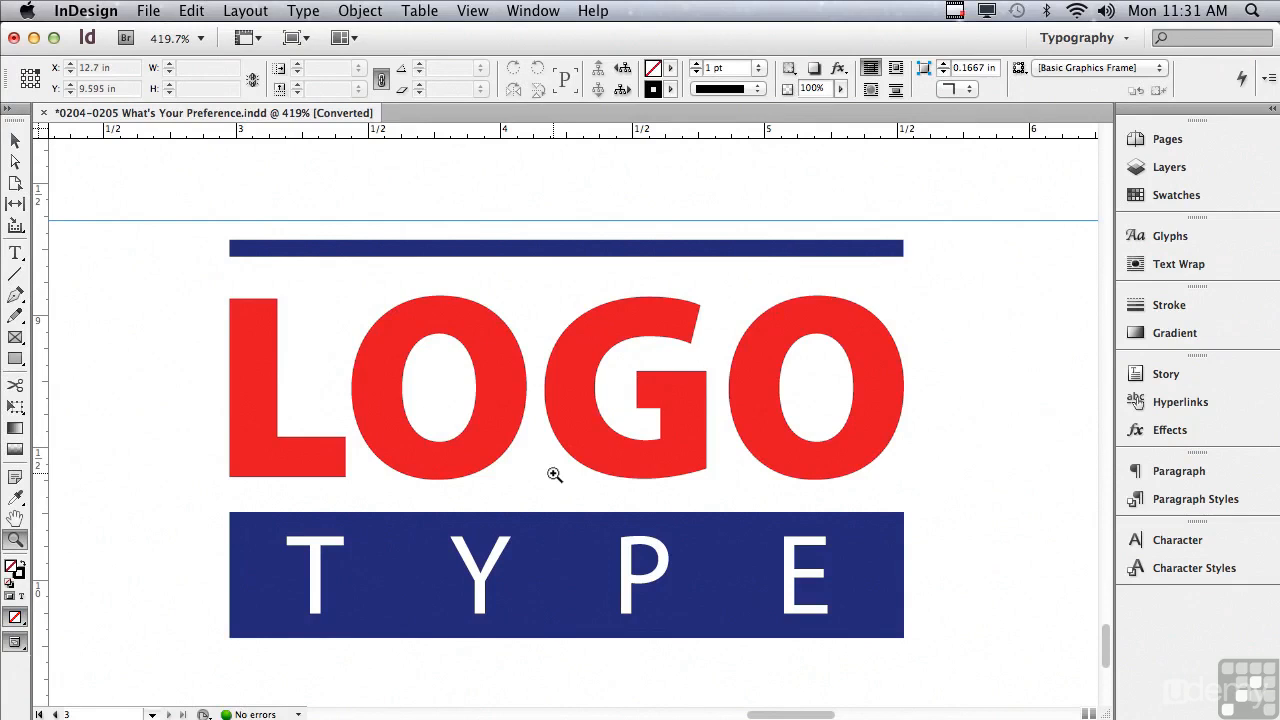
Return the Typical view's Vector Graphics to Proxy in the Display Performance preferences
click(96, 8)
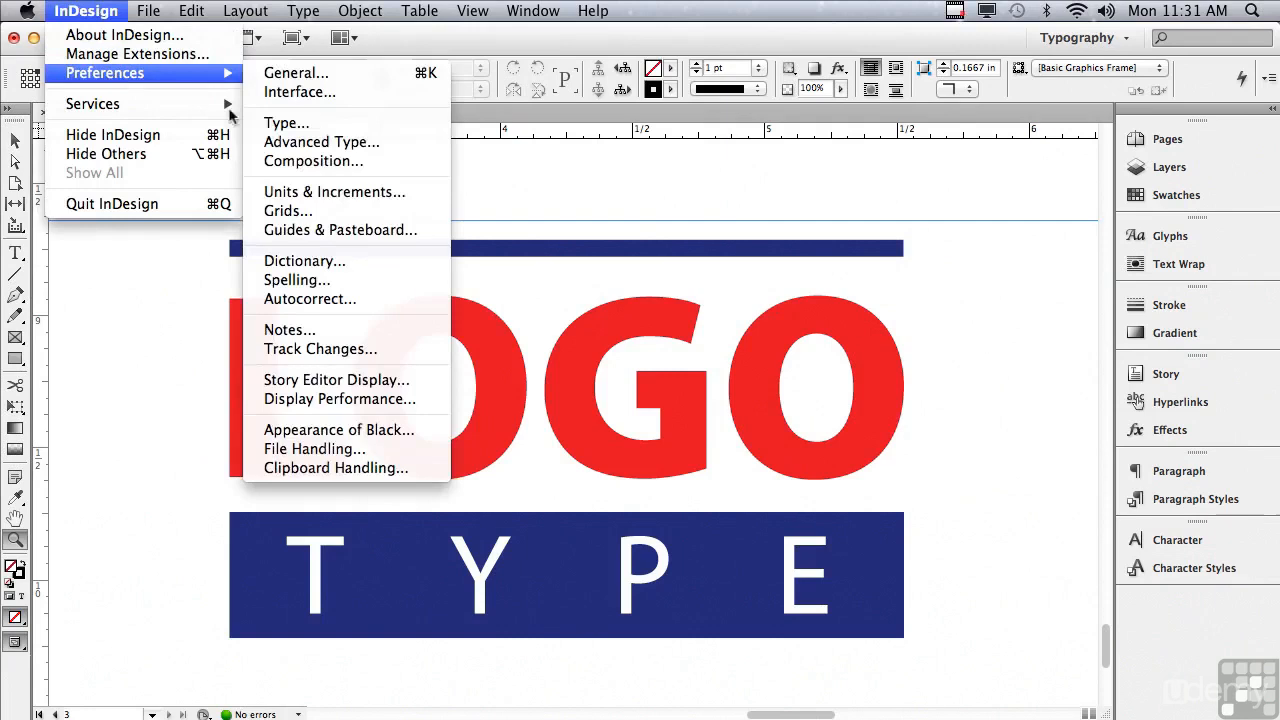
click(305, 398)
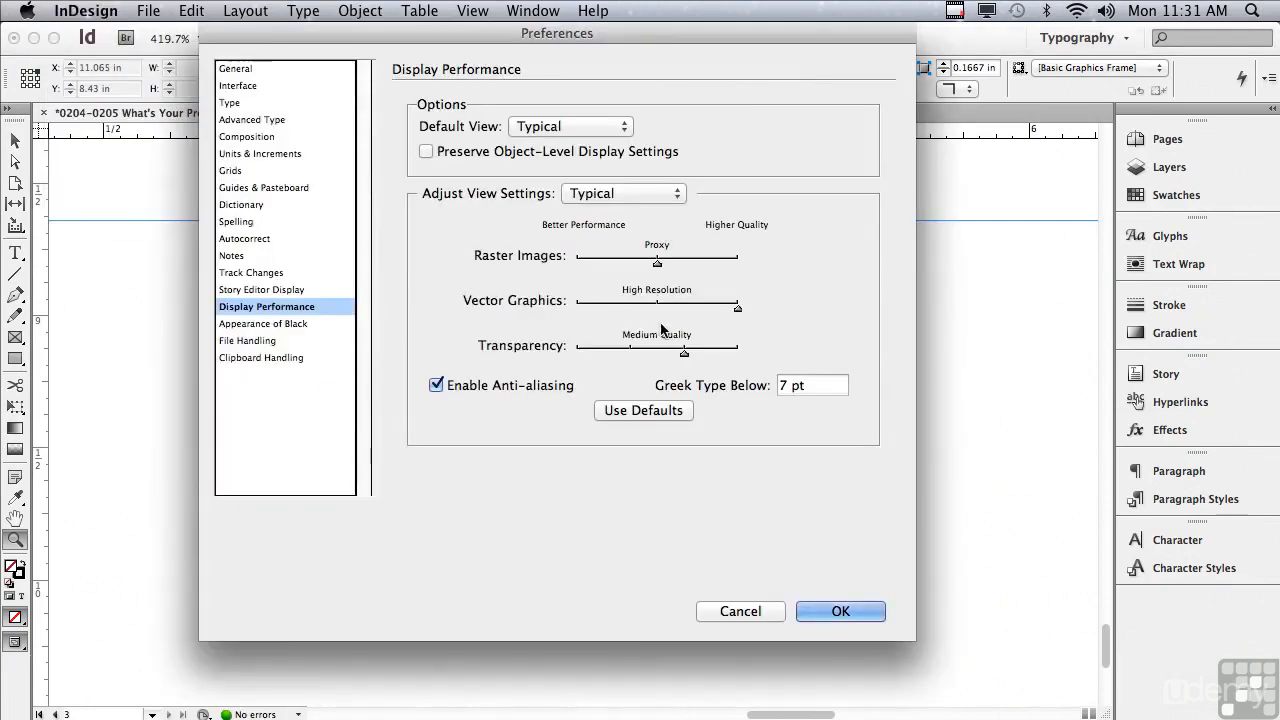
drag(738, 306, 670, 308)
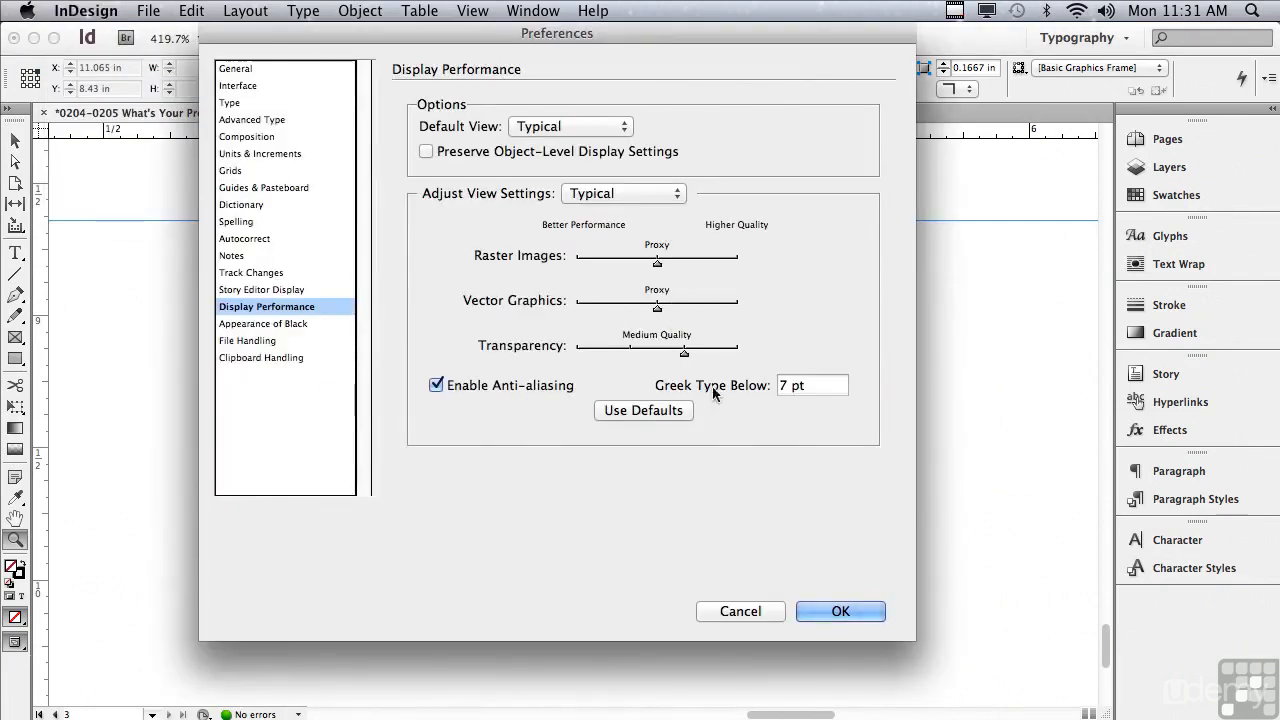
click(815, 612)
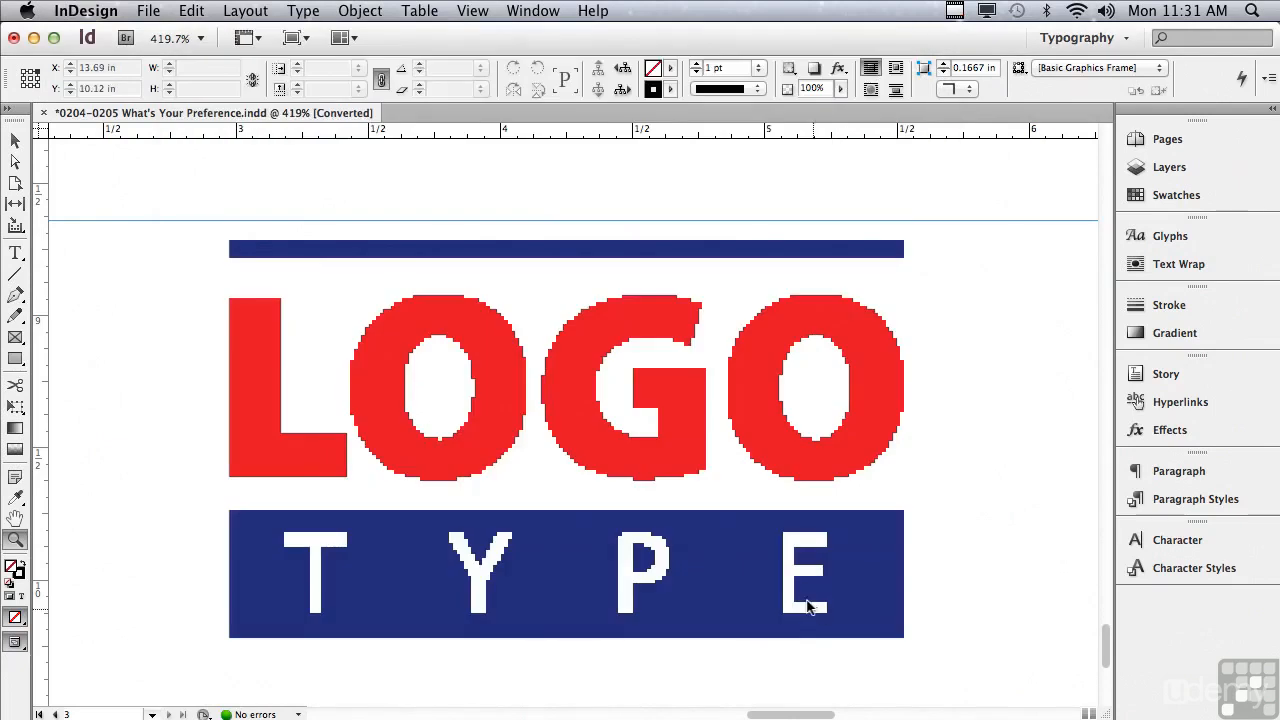
Switch the document's display performance to High Quality Display
click(473, 10)
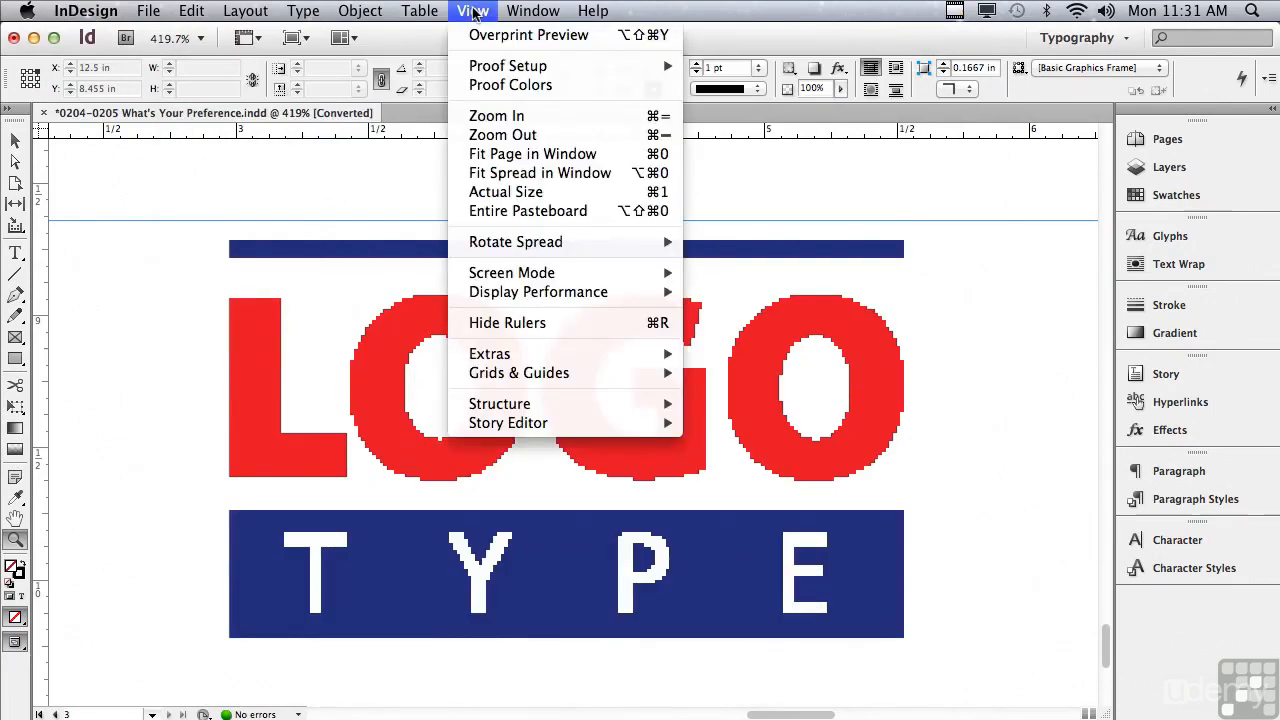
mouse_move(490, 294)
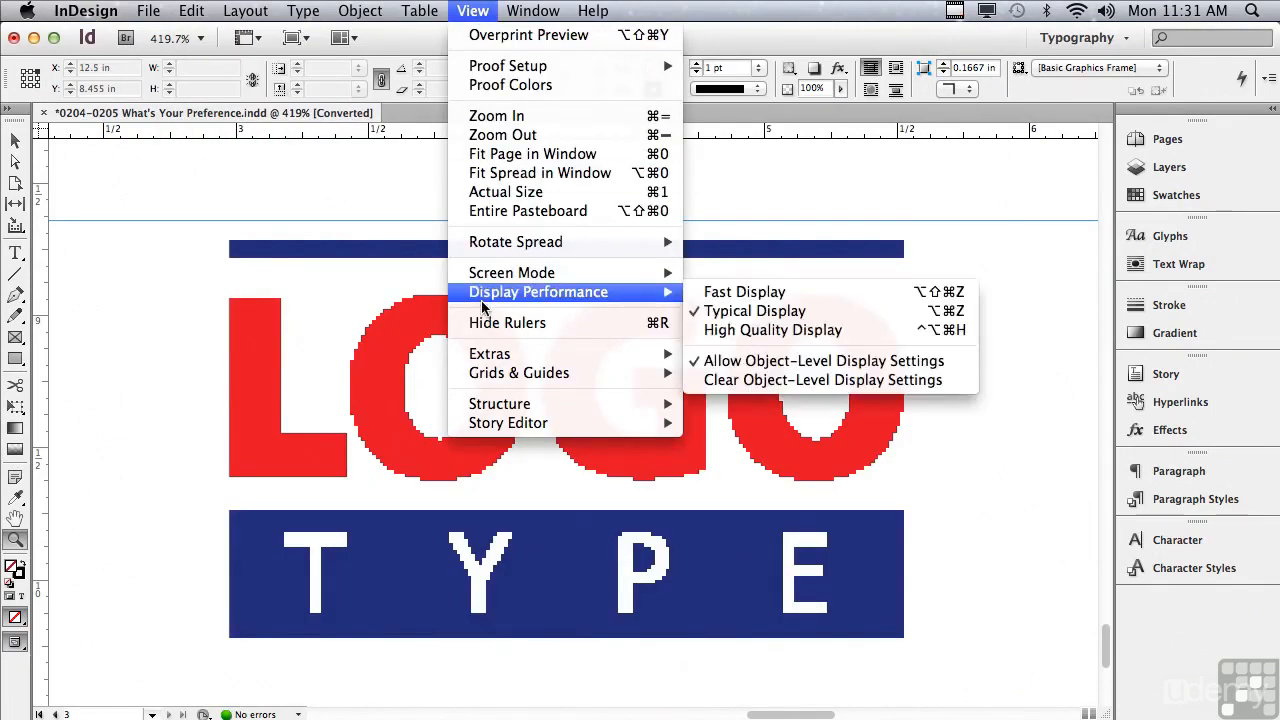
click(720, 331)
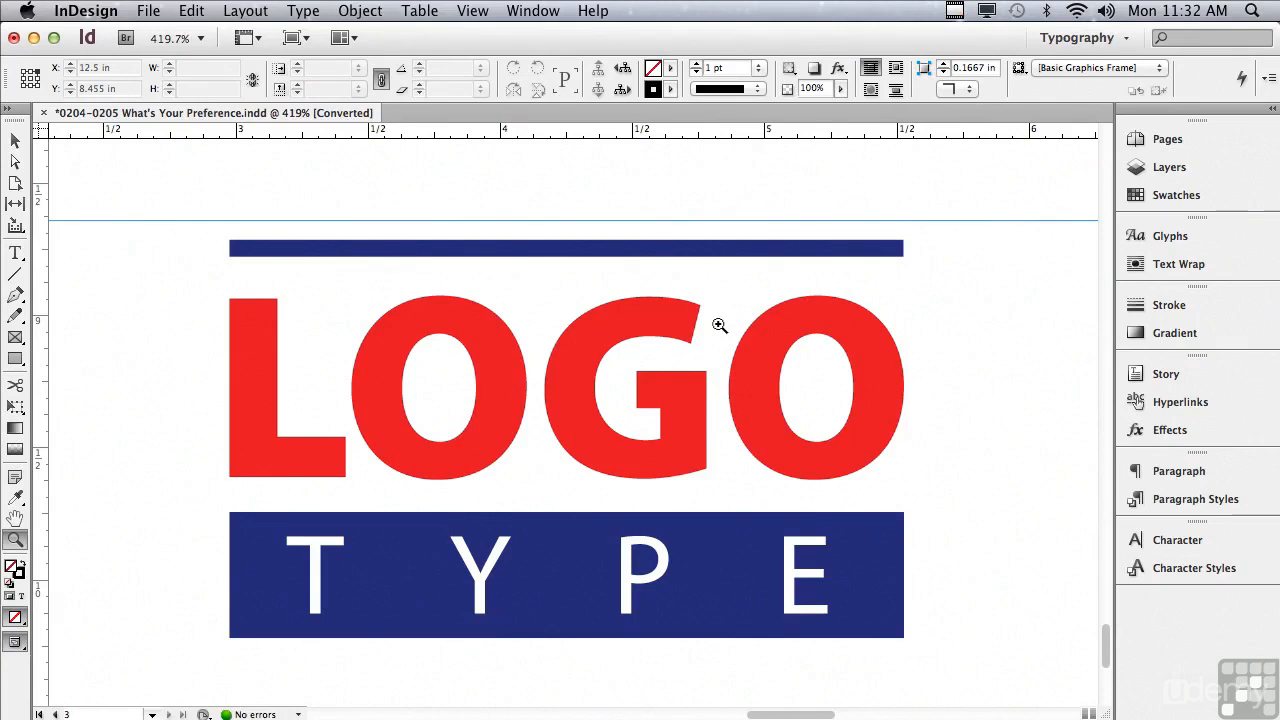
Switch the document's display performance back to Typical Display
click(470, 11)
mouse_move(492, 295)
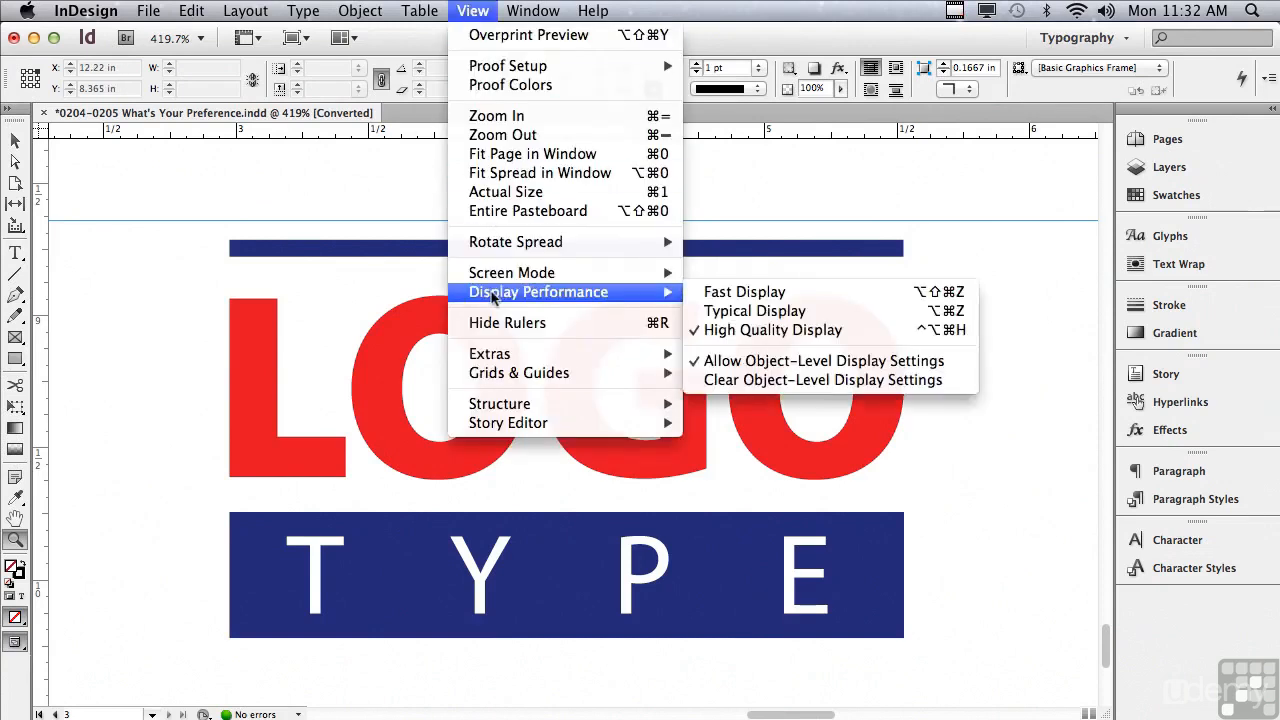
click(720, 314)
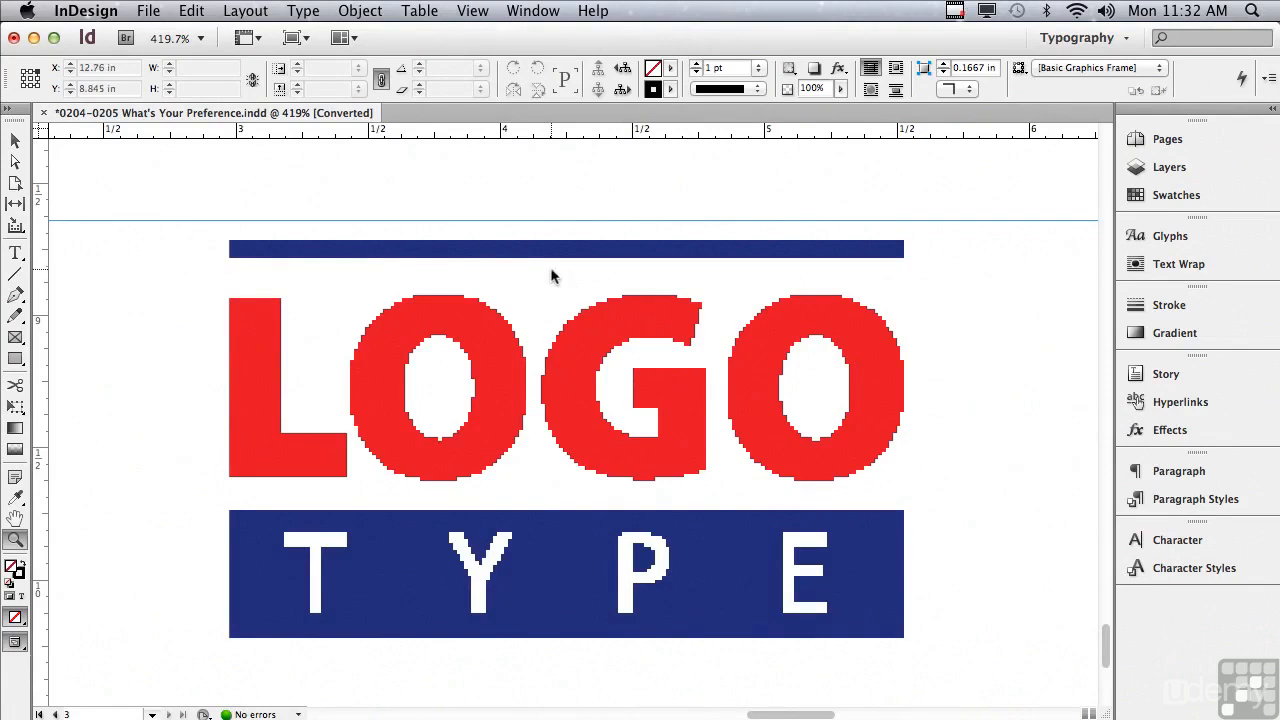
Set the snippet import position to Original Location in the File Handling preferences
key(super+k)
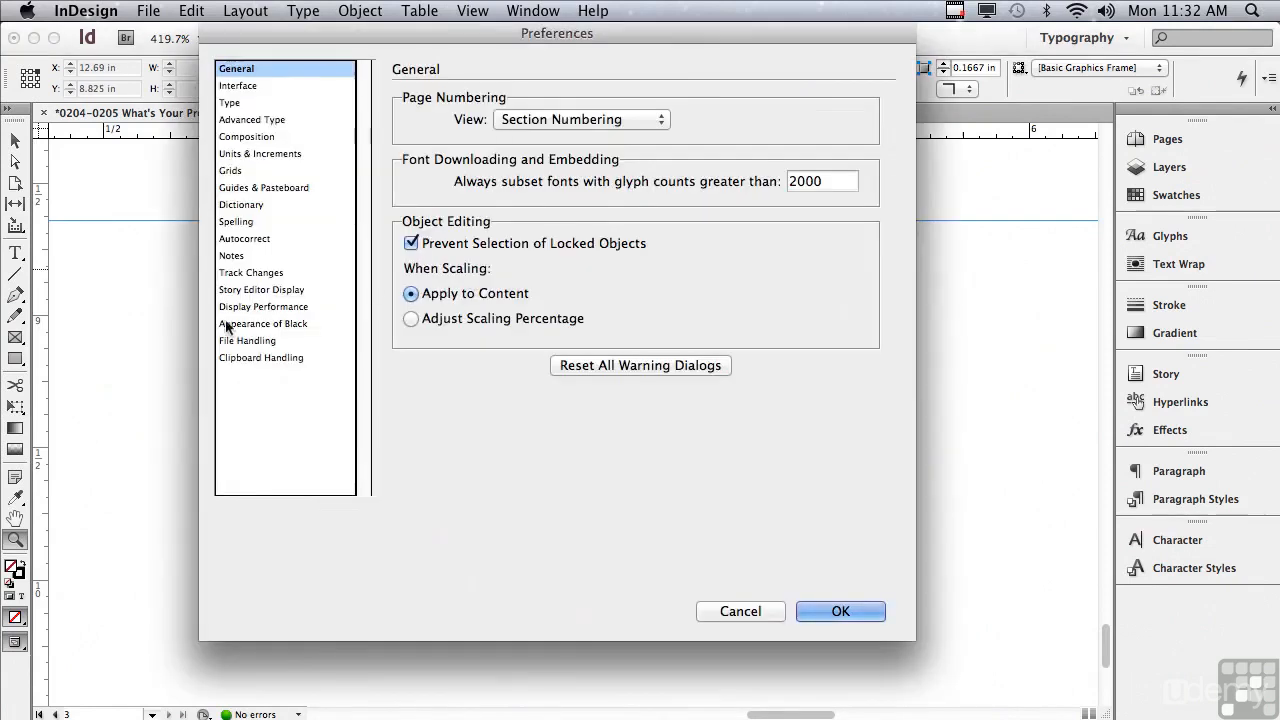
click(240, 341)
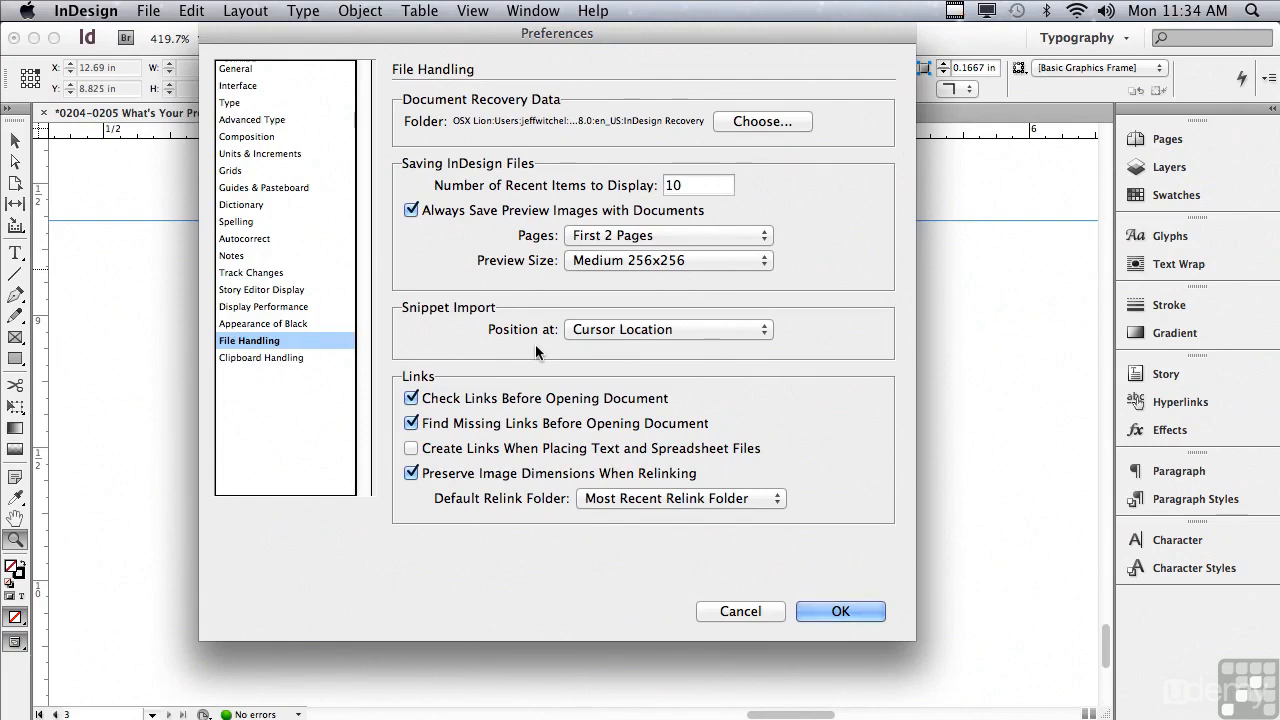
click(596, 330)
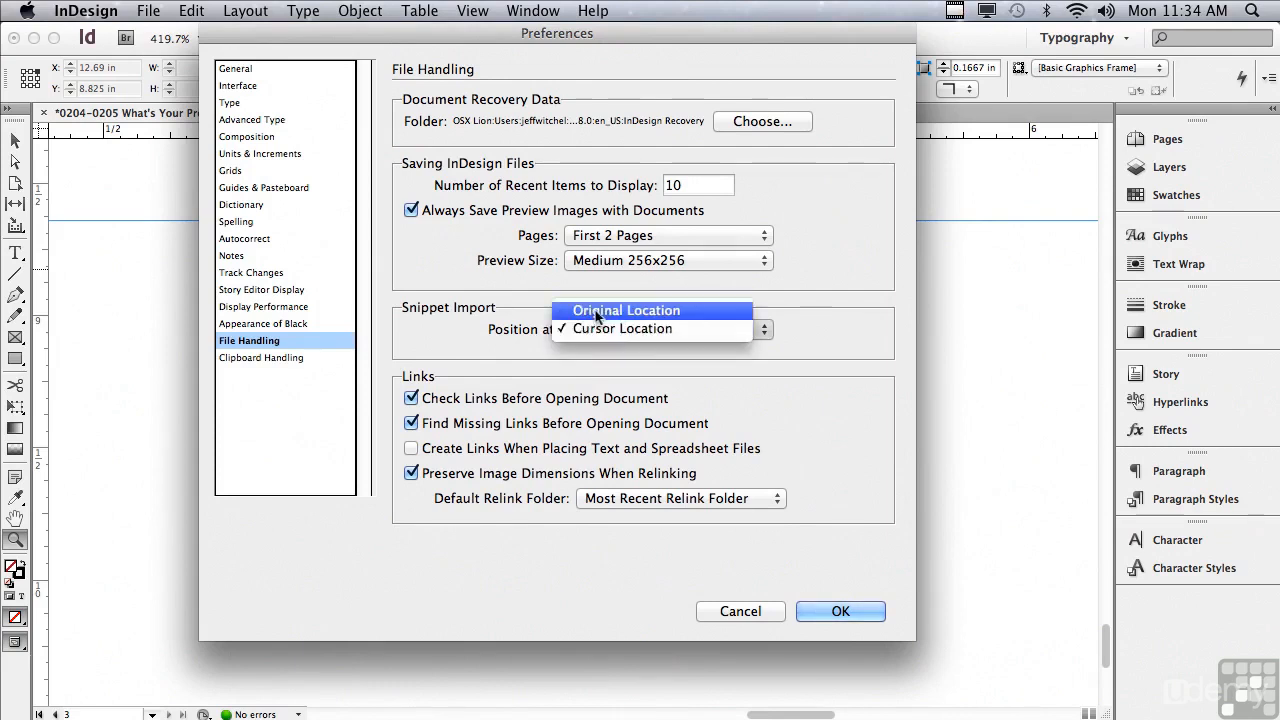
click(596, 316)
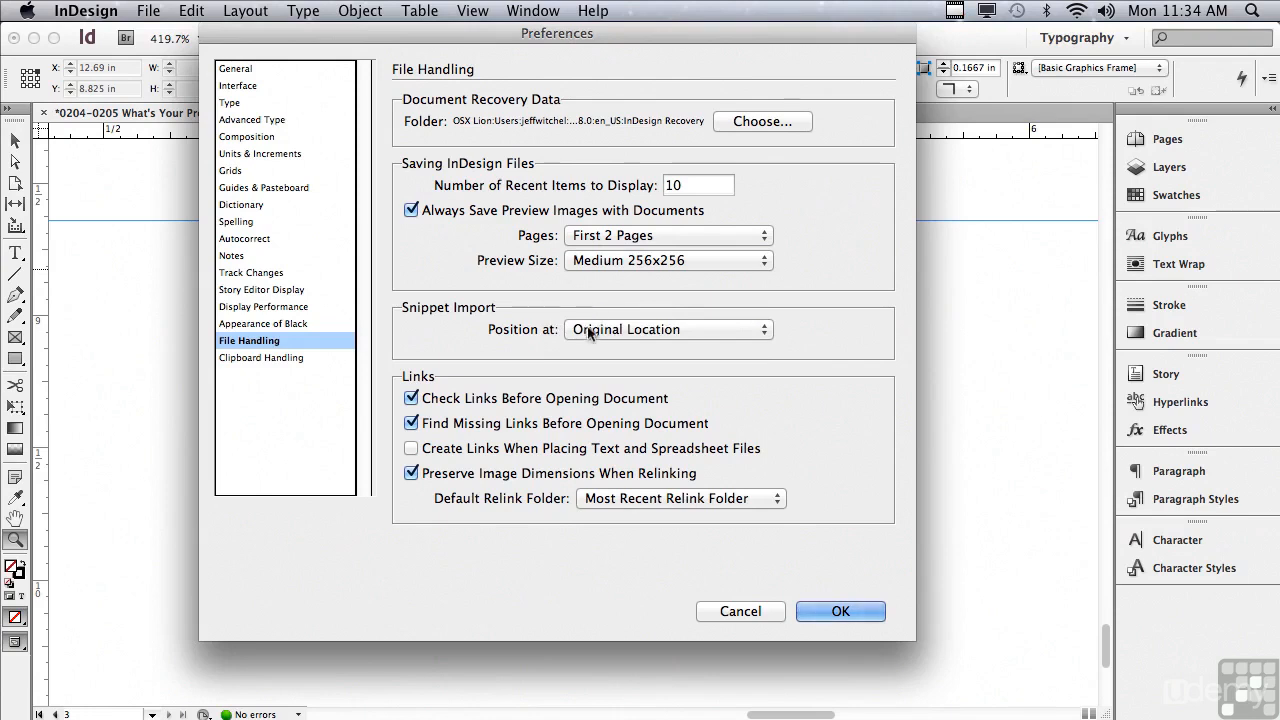
Set the snippet import position back to Cursor Location
click(591, 321)
click(600, 349)
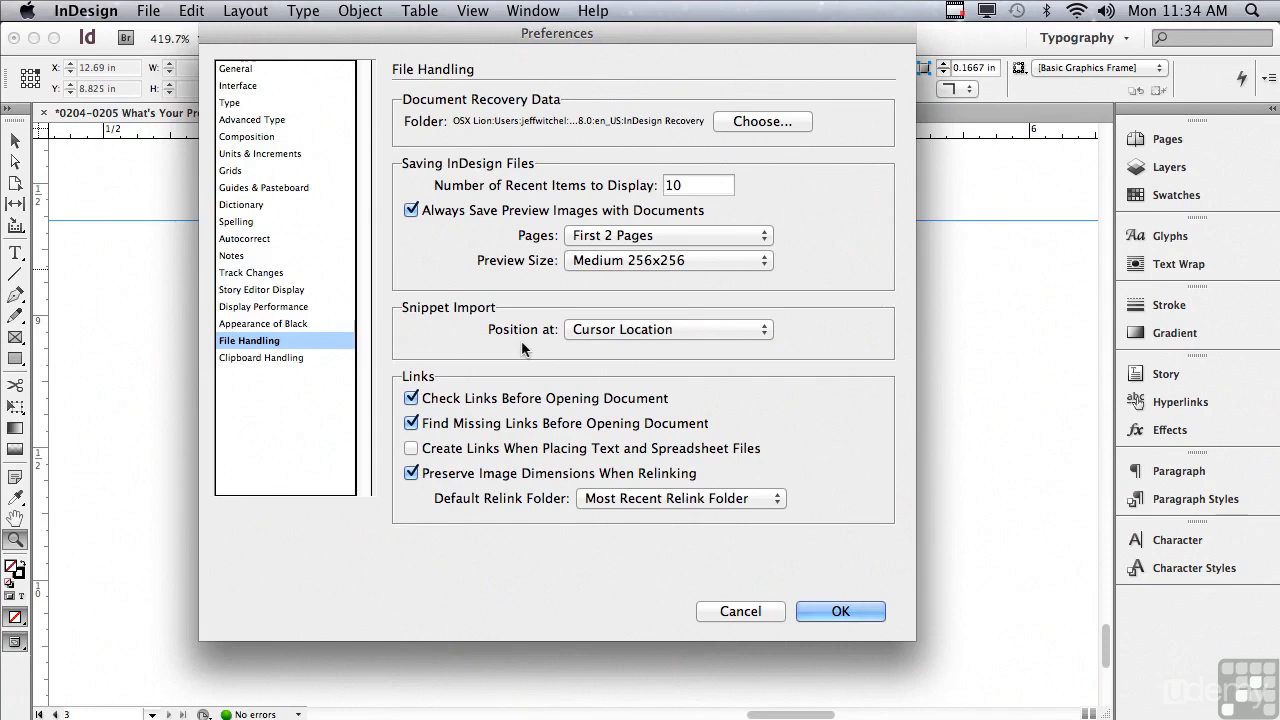
key(shift)
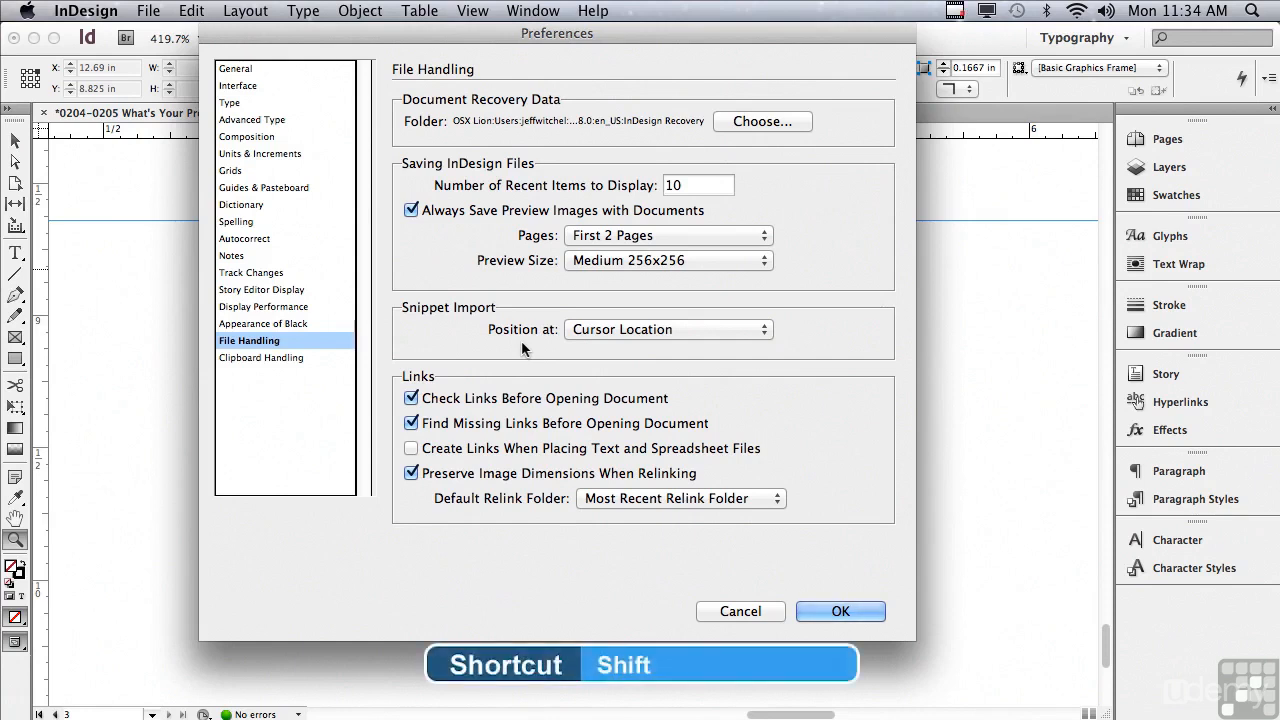